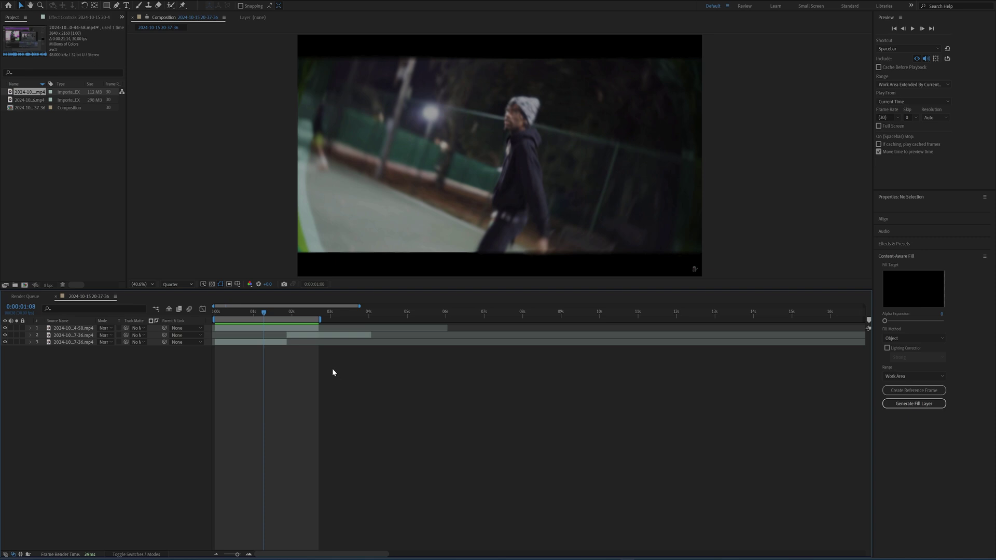
Step: Play the composition from its first frame to preview the clips and their transitions
drag(264, 320, 207, 318)
key(space)
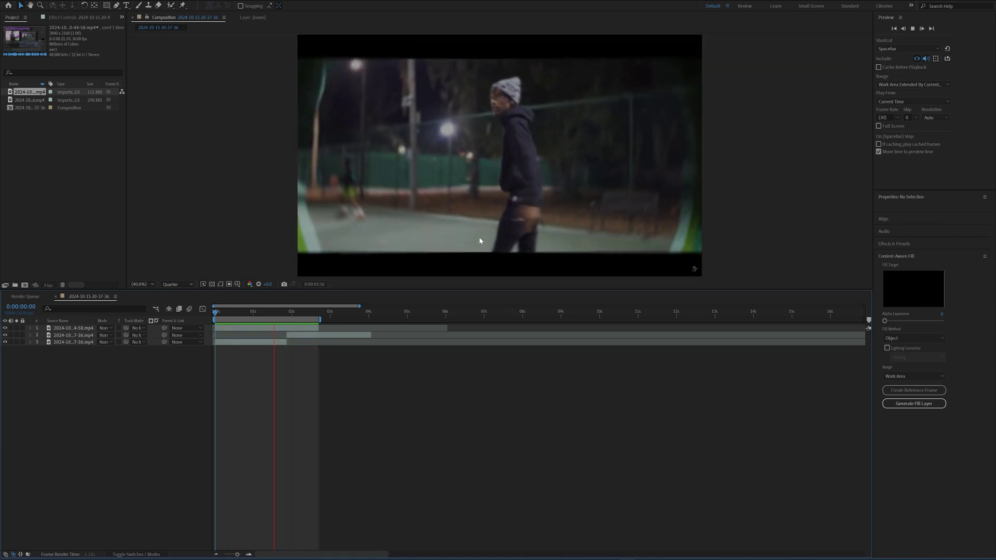
key(space)
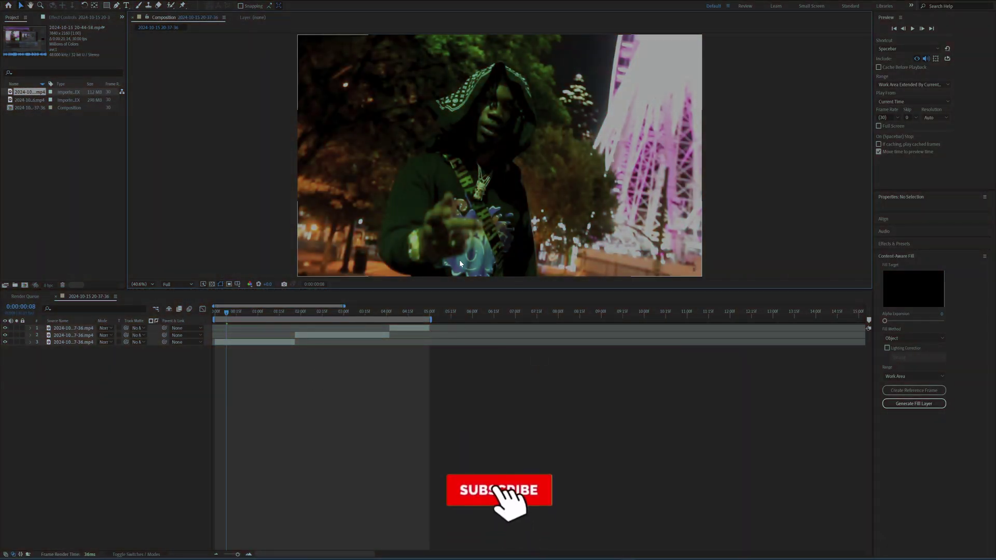
Step: Set the preview resolution to Quarter and keyframe all transform properties of the bottom clip at the first frame
click(179, 289)
click(176, 332)
drag(299, 313, 200, 312)
click(228, 344)
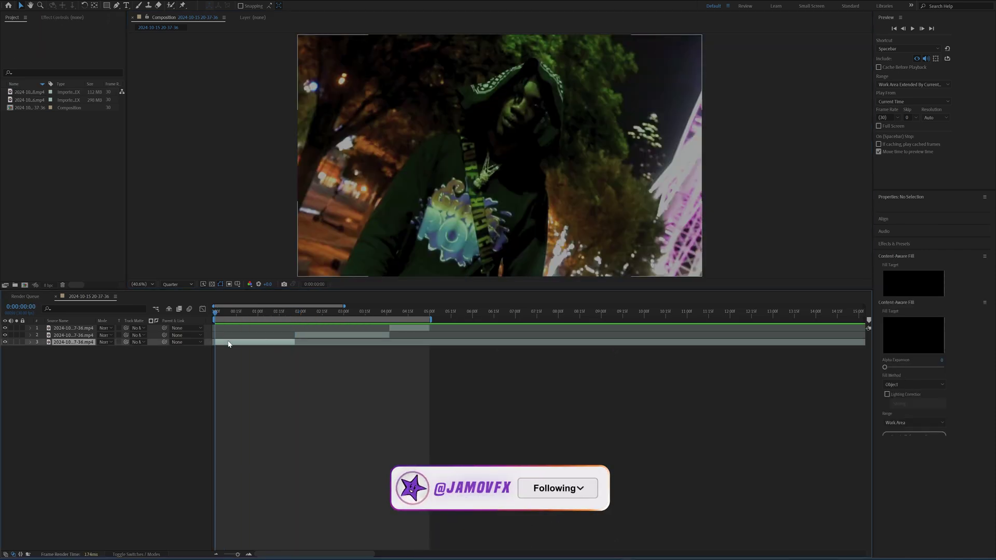
click(30, 342)
click(37, 349)
drag(50, 356, 49, 384)
click(117, 438)
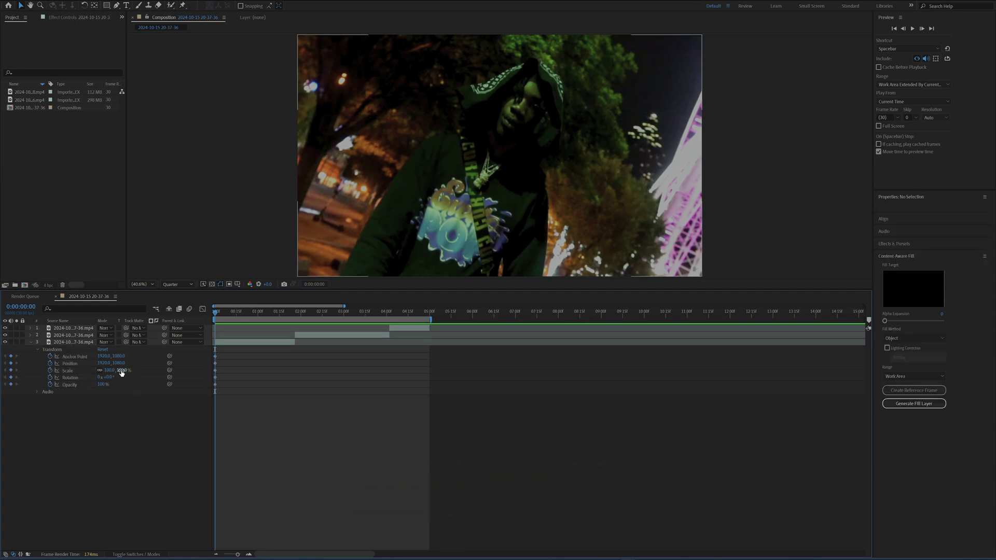
Step: Enlarge the bottom clip at the first frame and shift its anchor point to frame the subject's face
drag(110, 370, 13, 374)
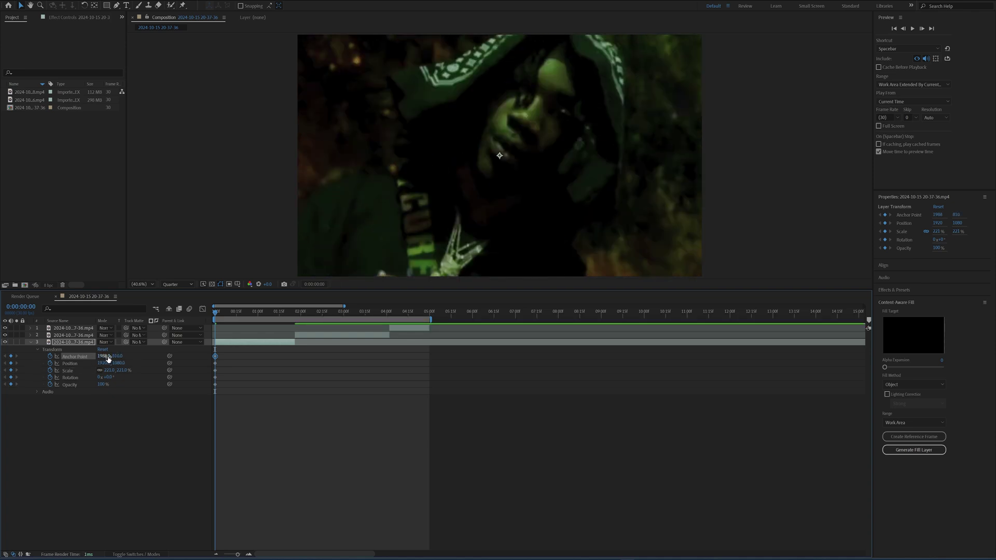
drag(108, 358, 180, 362)
drag(117, 356, 65, 361)
Step: Reset the bottom clip's transform at 0:00:01:24 to create the zoom's ending keyframes
click(293, 314)
click(284, 342)
click(332, 377)
click(102, 349)
Step: Ease all of the bottom clip's transform keyframes and reshape their speed graph so the motion peaks at the start
drag(297, 357, 201, 404)
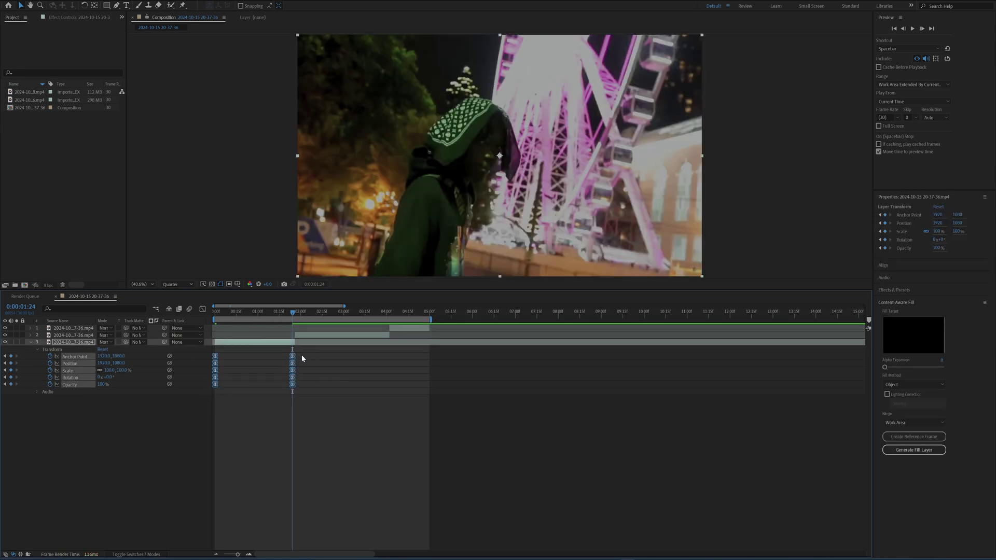
click(203, 310)
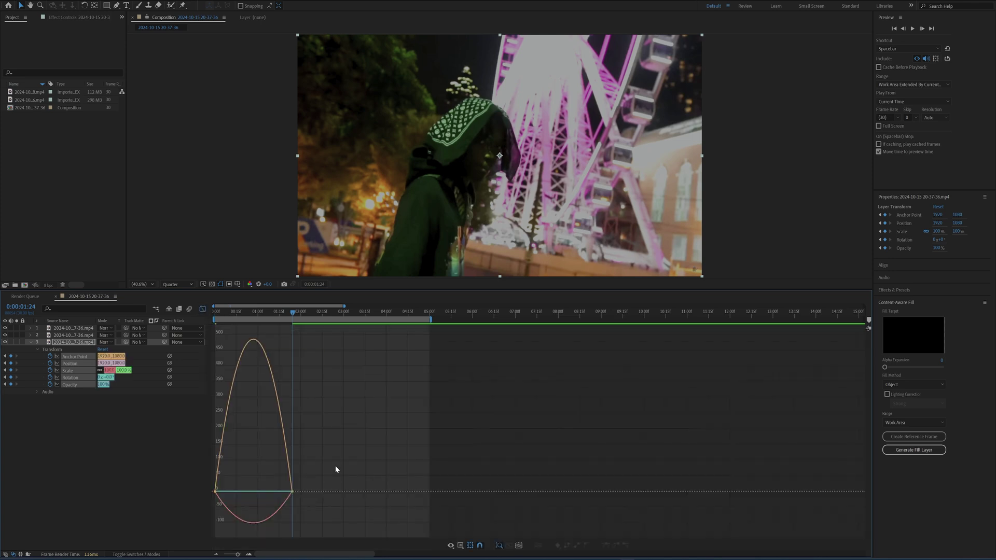
click(246, 516)
drag(279, 495, 197, 492)
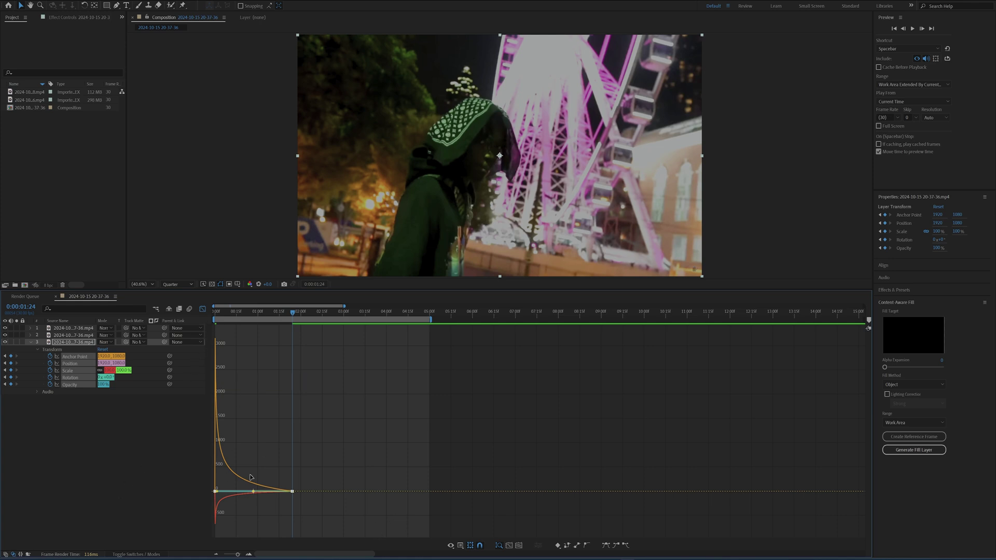
Step: View the eased keyframes as a value graph and return to the speed graph
click(460, 546)
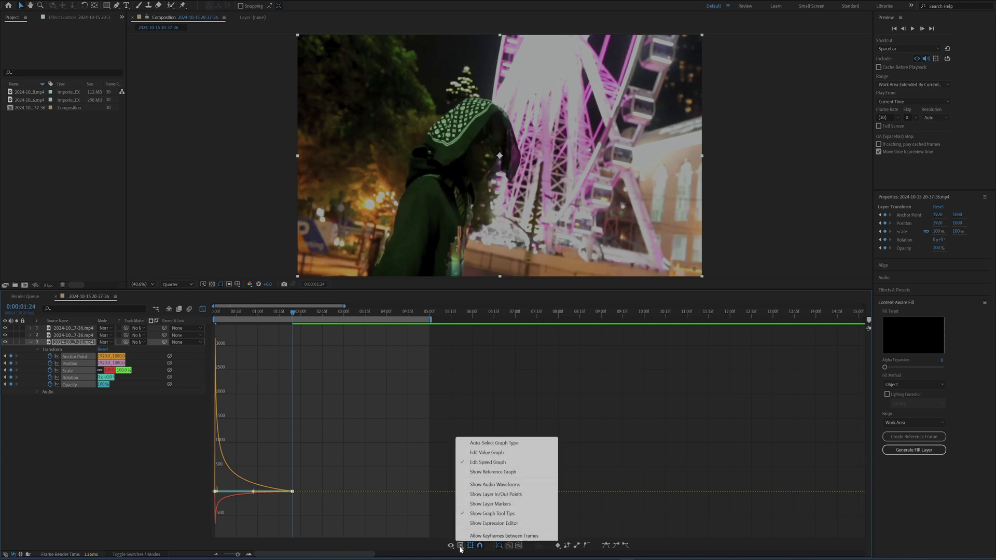
click(487, 452)
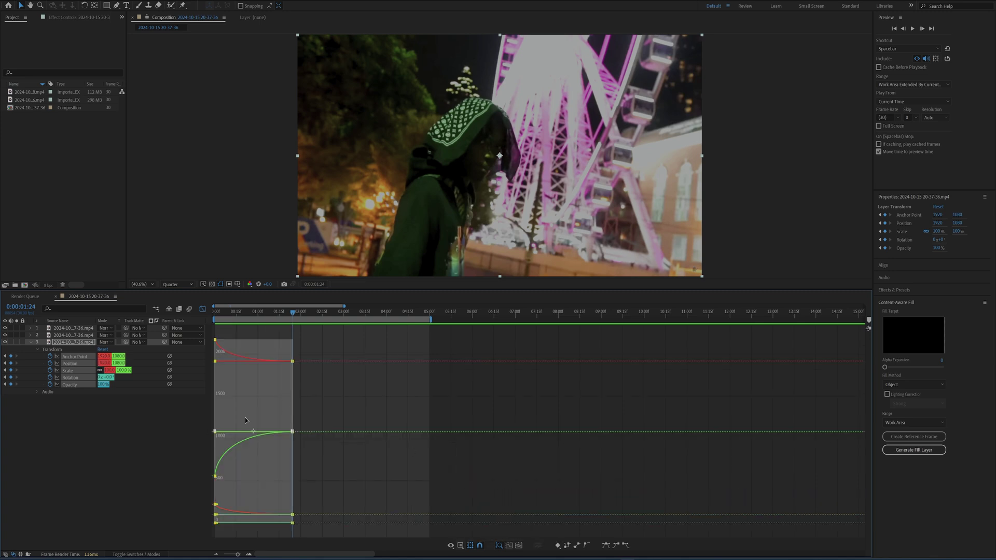
click(460, 546)
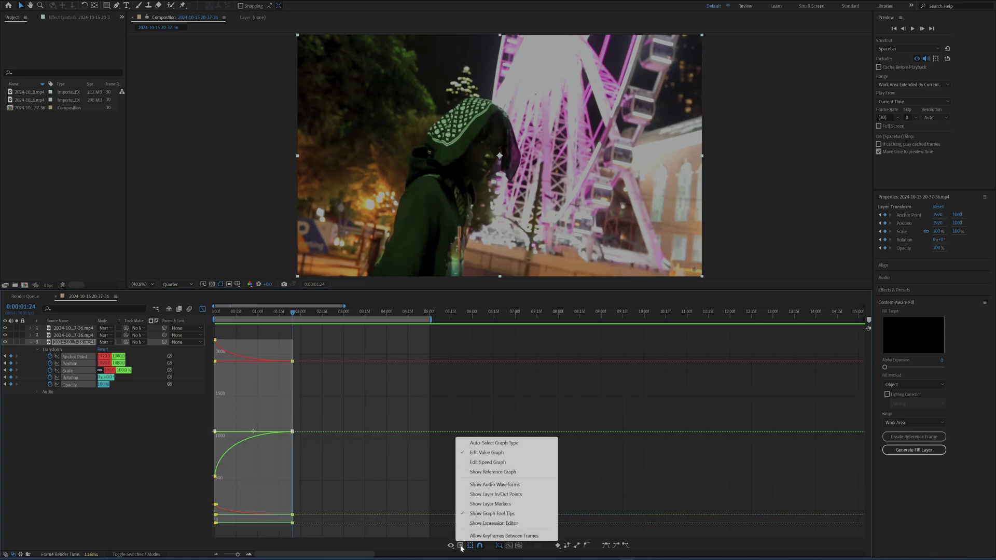
click(487, 463)
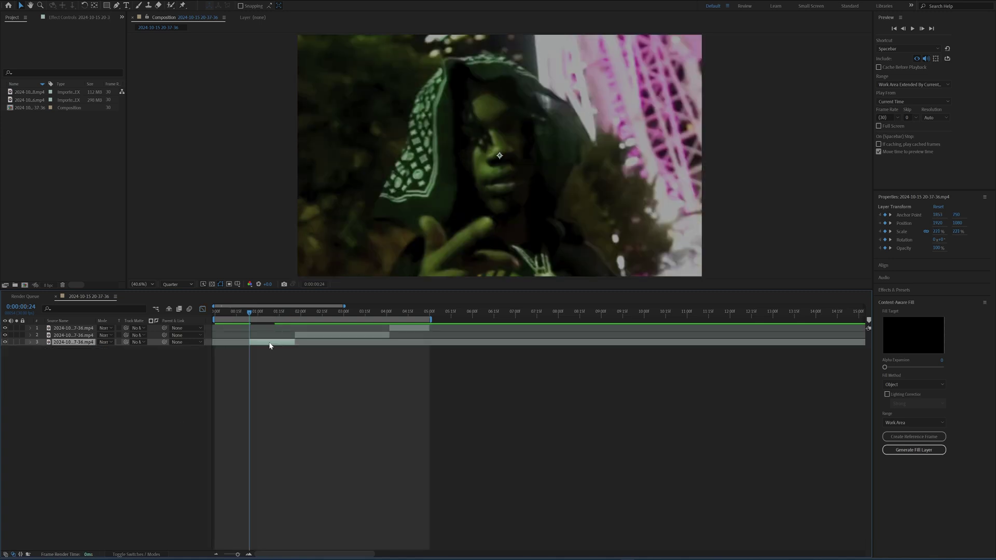
Step: Shift the bottom clip's transform keyframes later so the zoom ends at the cut to the next clip, and scrub through it
key(u)
drag(267, 349, 286, 358)
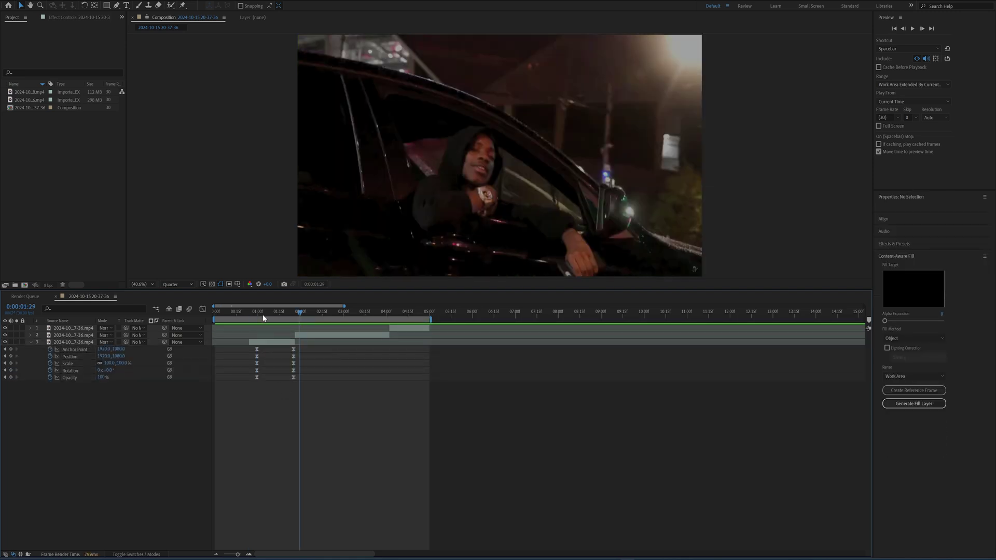
click(256, 313)
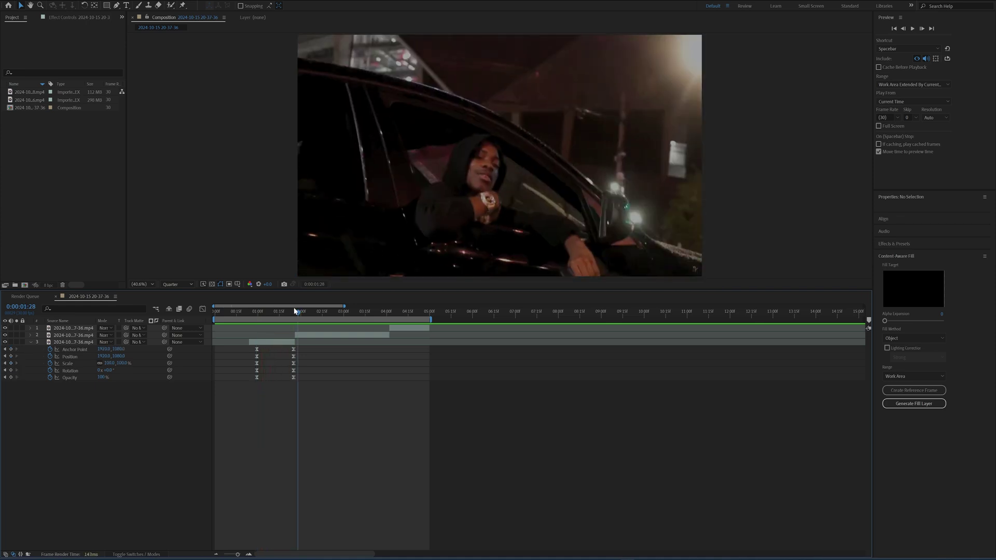
click(285, 313)
mouse_move(285, 314)
mouse_down()
mouse_move(268, 322)
mouse_move(286, 325)
mouse_move(268, 326)
mouse_move(287, 333)
mouse_move(276, 325)
mouse_up()
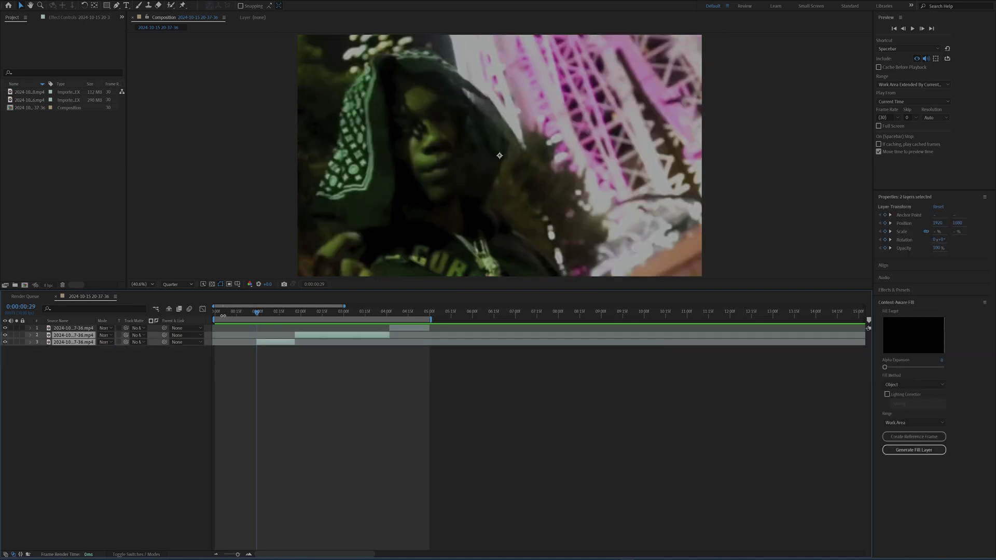
Step: Move the two lower clips together so the bottom one starts at the first frame, and save the project
drag(231, 314, 167, 312)
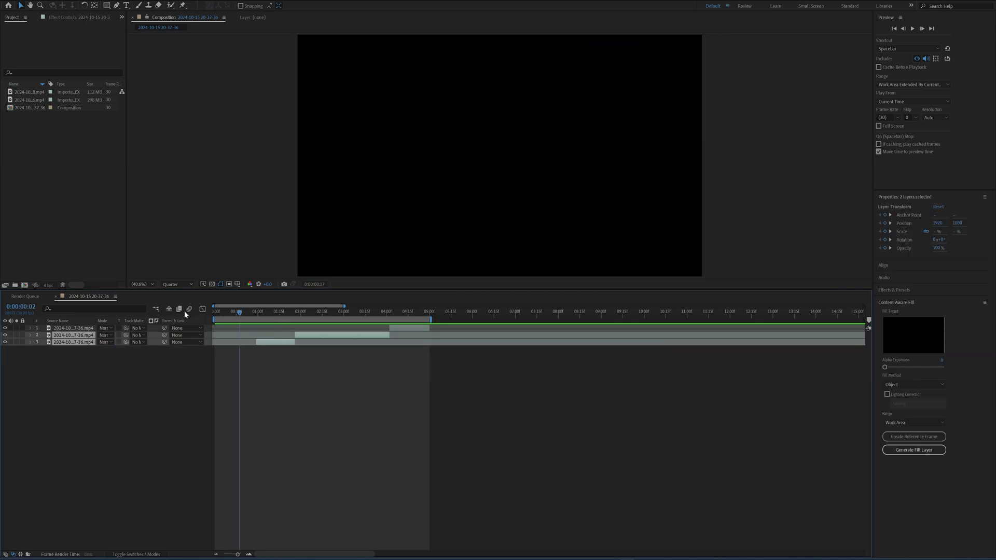
drag(280, 343, 239, 343)
click(266, 364)
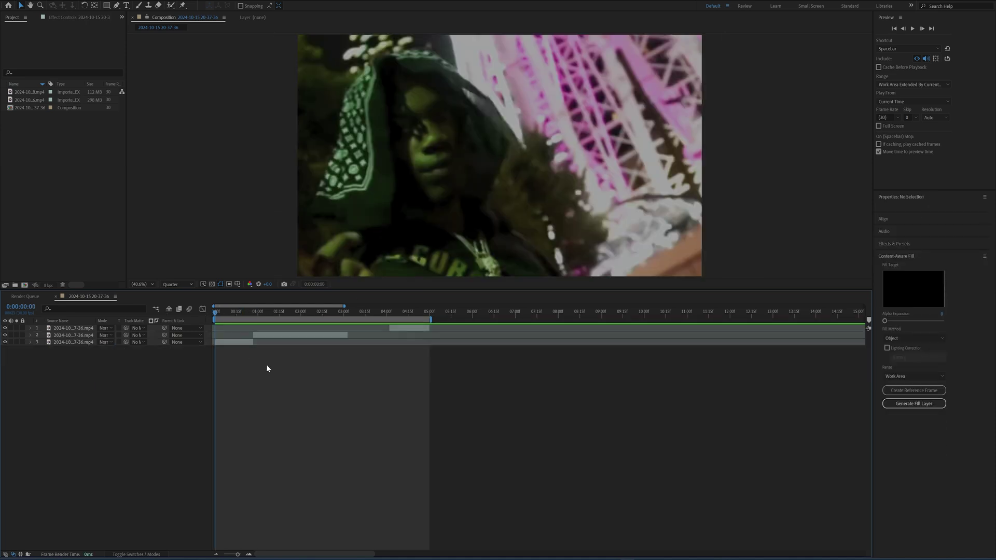
key(ctrl+s)
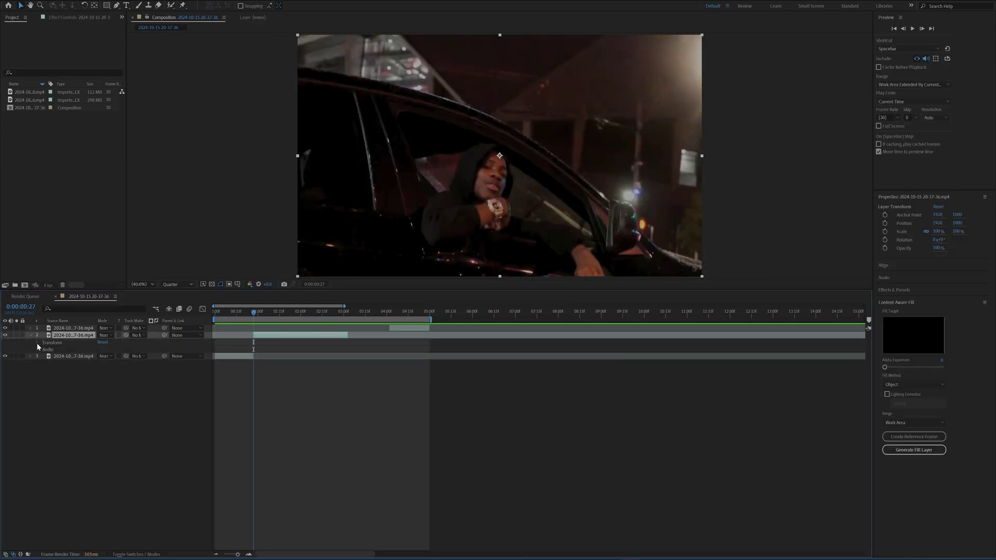
Step: Keyframe the second clip's transform from an enlarged framing at 0:00:00:27 to the reset values at 0:00:01:22
click(37, 343)
drag(50, 349, 49, 380)
click(143, 343)
drag(120, 363, 60, 349)
click(146, 343)
drag(254, 311, 289, 313)
click(102, 342)
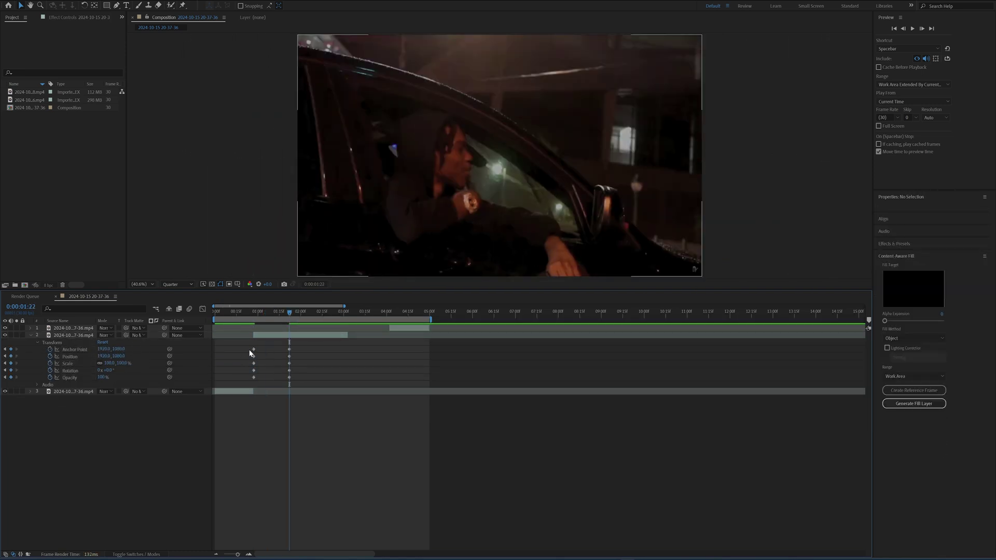
Step: Ease all of the second clip's transform keyframes and shape their speed graph to peak at the start
drag(246, 348, 329, 385)
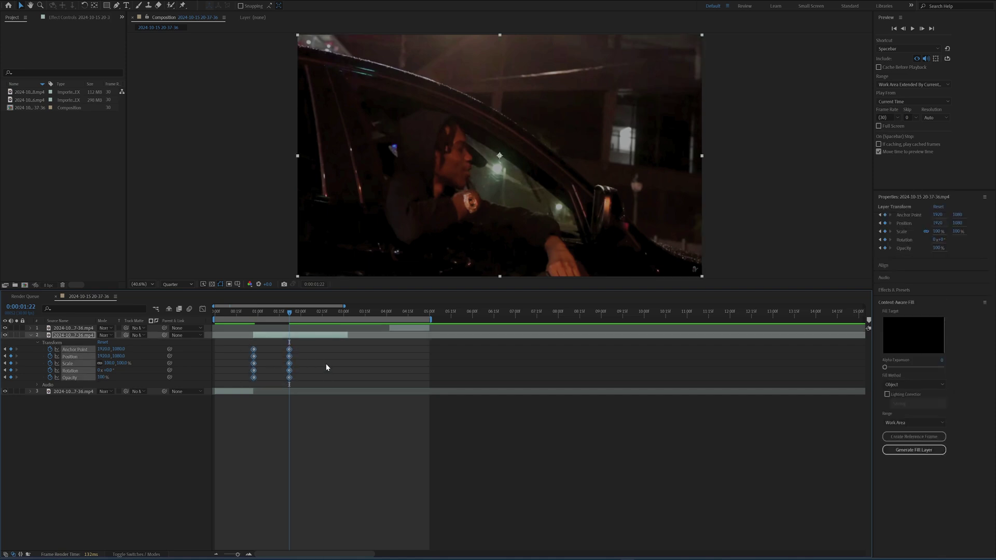
click(203, 309)
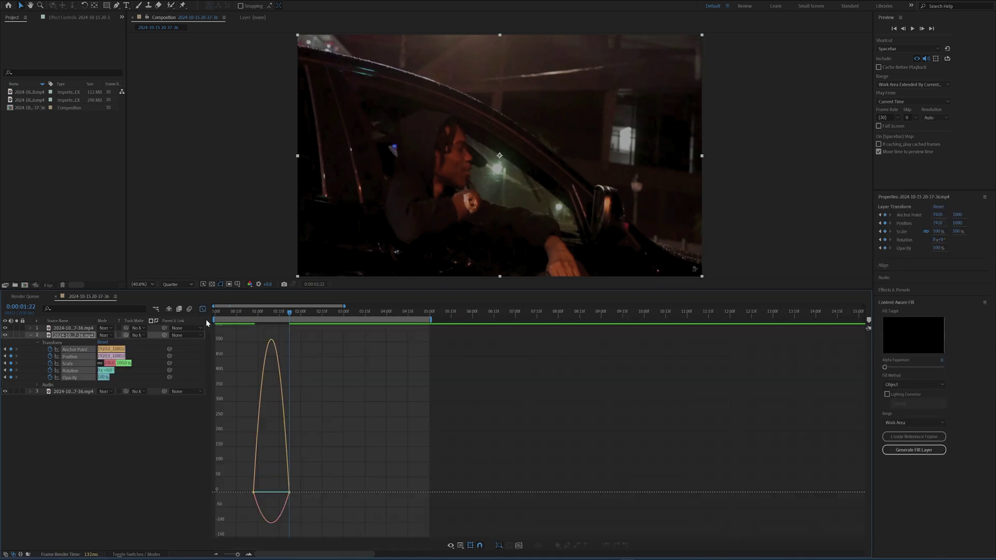
drag(367, 438, 220, 532)
drag(275, 498, 254, 497)
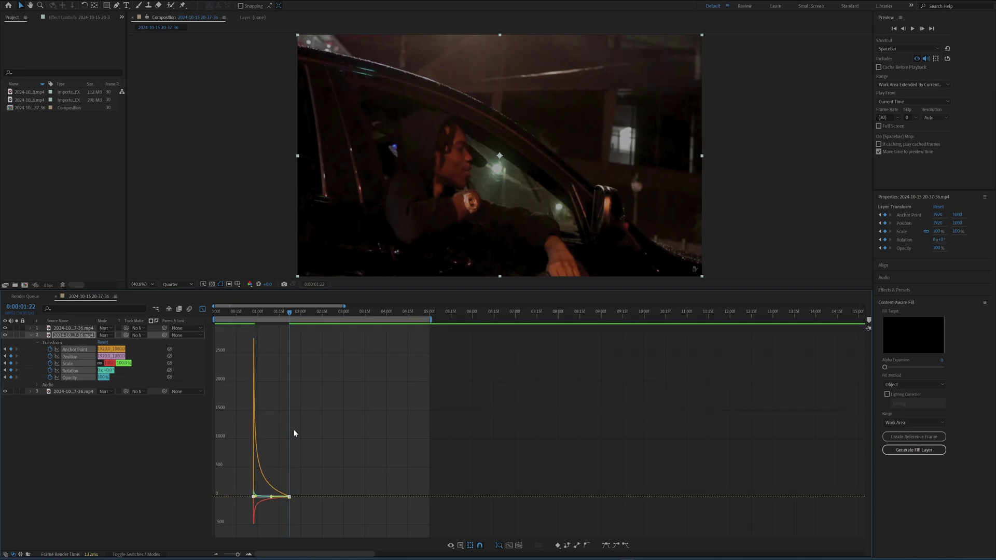
click(202, 308)
Step: Adjust the second clip's scale at its first keyframes and move its ending keyframes to about 0:00:02:00
drag(288, 312, 254, 318)
click(270, 336)
click(244, 347)
drag(122, 363, 147, 365)
click(317, 409)
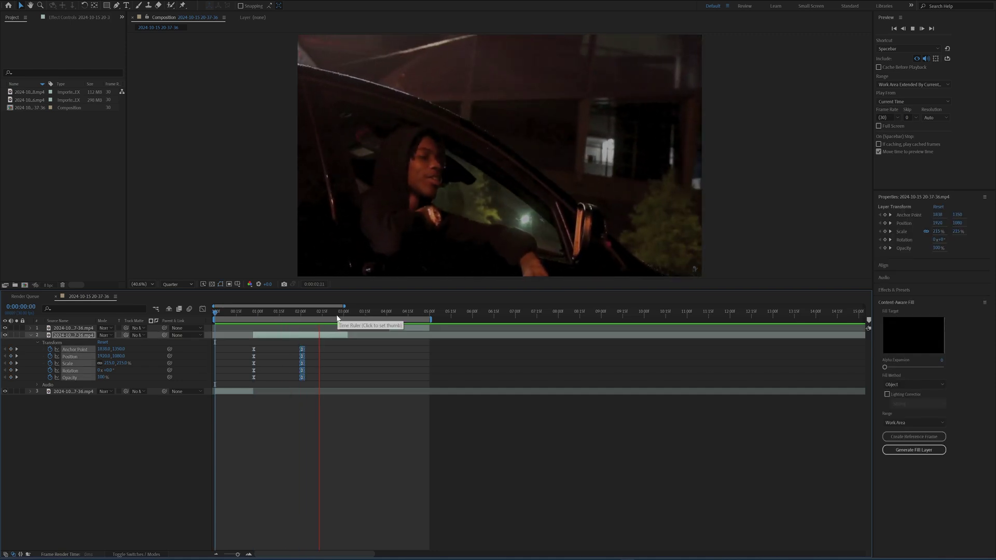
Step: Split the second clip at about 0:00:02:16, delete the remainder and collapse its properties
click(330, 313)
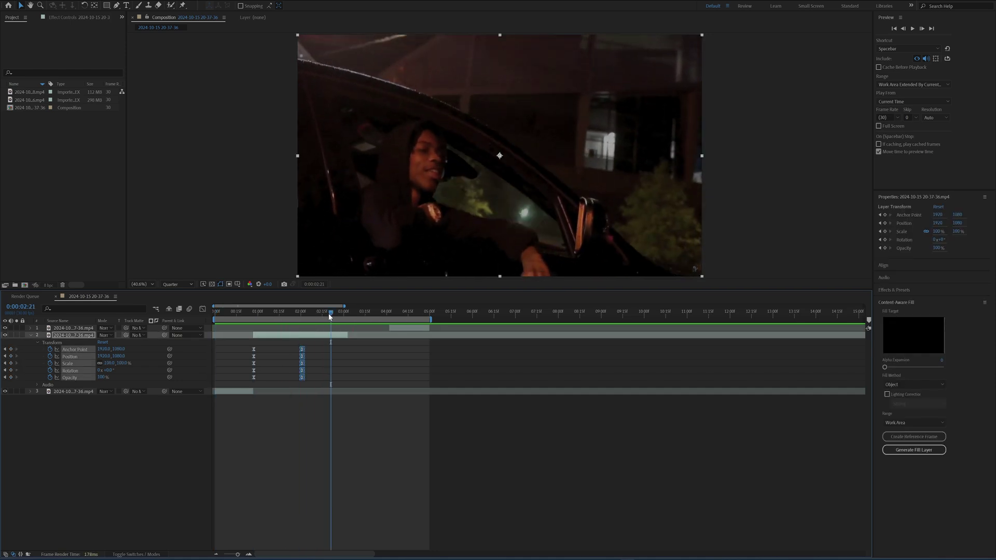
drag(329, 317, 248, 314)
key(ctrl+shift+d)
key(Delete)
click(264, 335)
key(u)
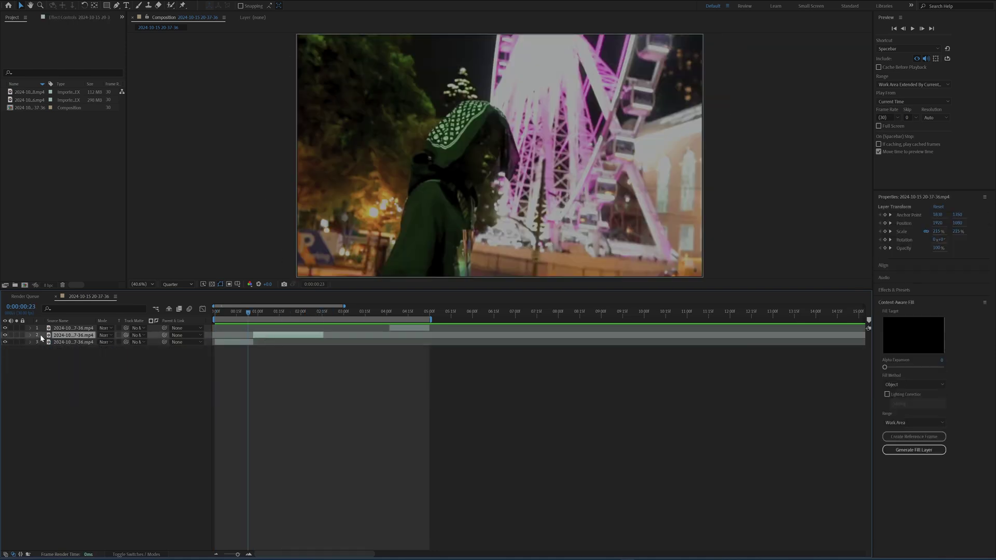
Step: Pre-compose the two lower clips as Pre-comp 1, moving all attributes and adjusting the duration to the selected layers
drag(41, 338, 68, 400)
key(ctrl+shift+c)
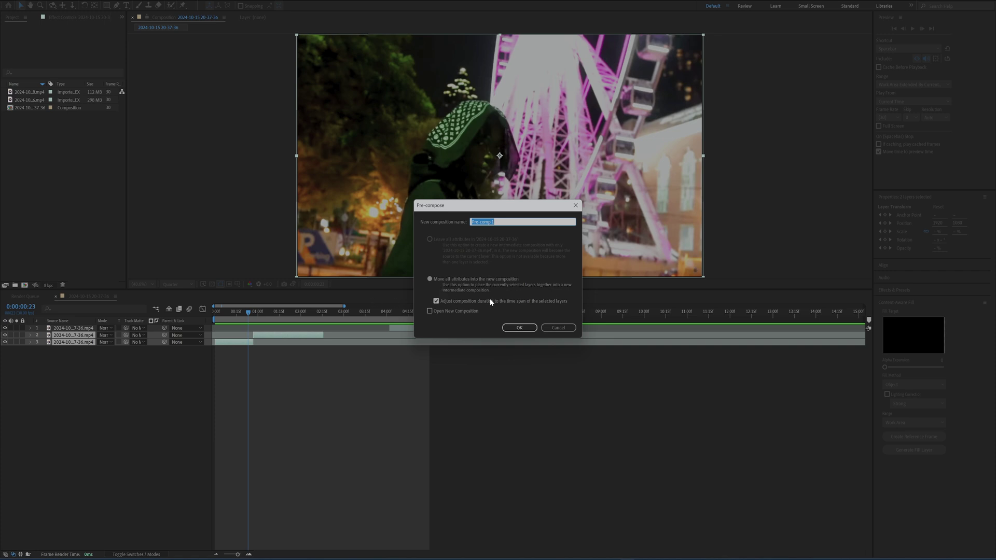
click(521, 328)
Step: Scrub over the cut between the two clips inside the pre-composed layer to check the transition frames
drag(249, 313, 256, 314)
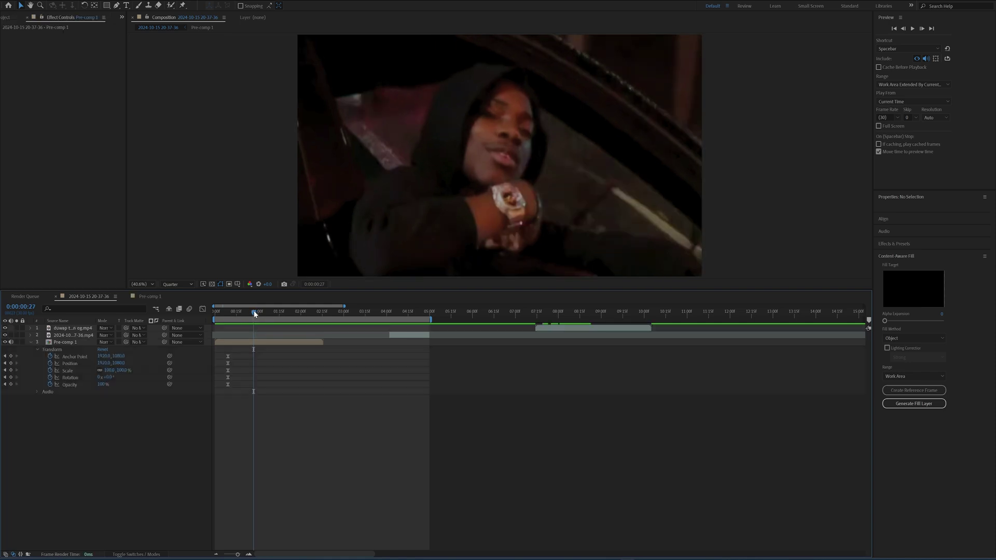
mouse_move(254, 314)
mouse_down()
mouse_move(236, 312)
mouse_move(273, 313)
mouse_move(249, 321)
mouse_move(256, 317)
mouse_up()
click(277, 343)
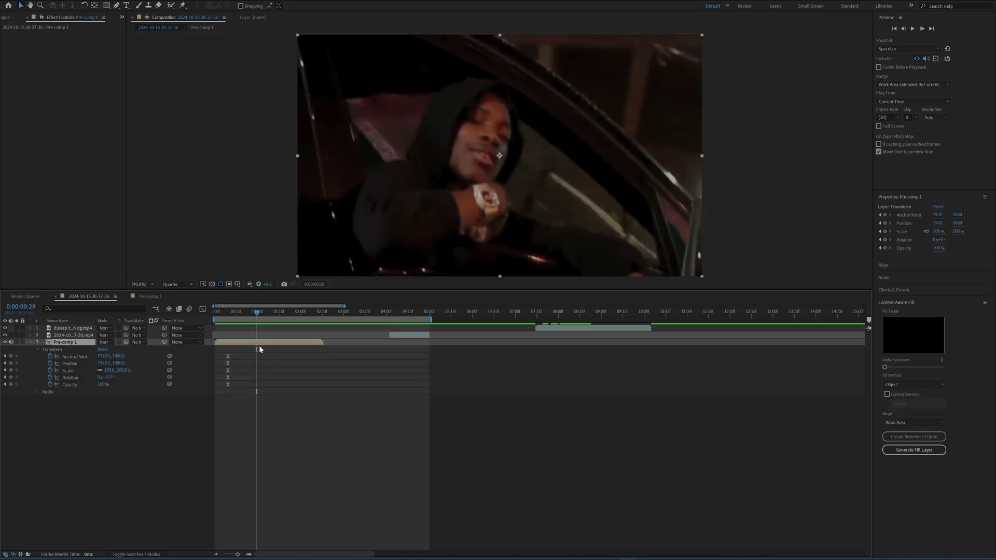
Step: Open Pre-comp 1 and keyframe all transform properties of the first clip at 0:00:00:14
double_click(279, 344)
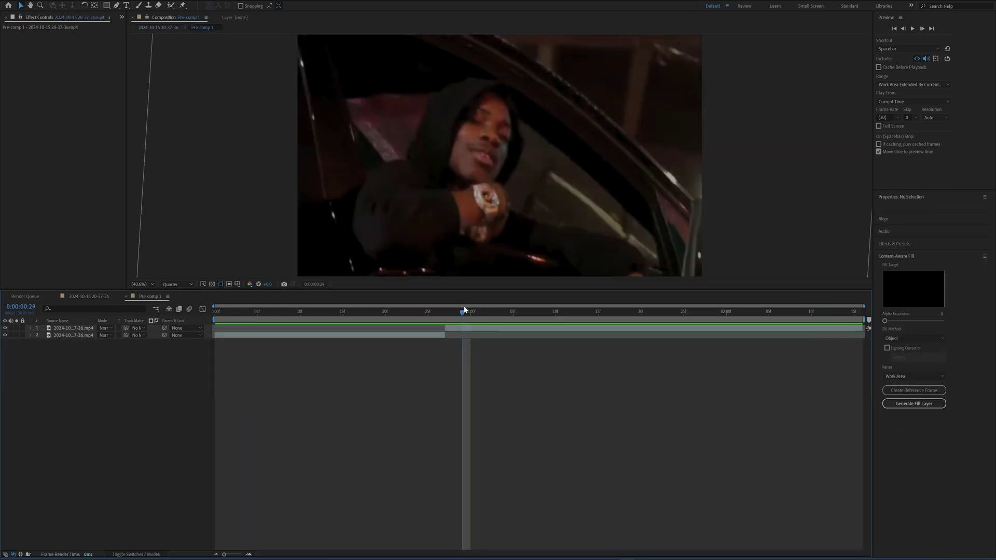
drag(436, 311, 346, 334)
click(346, 335)
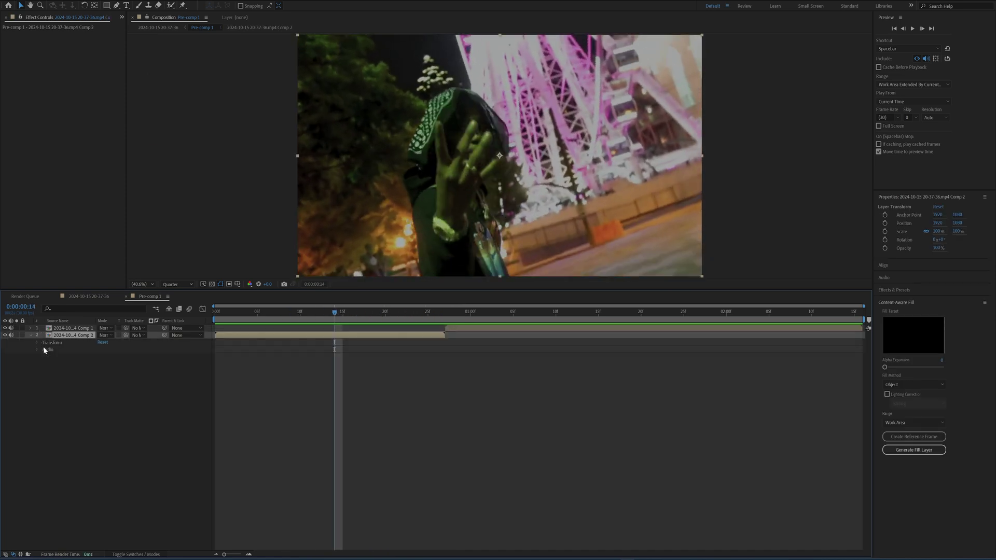
click(38, 342)
click(167, 386)
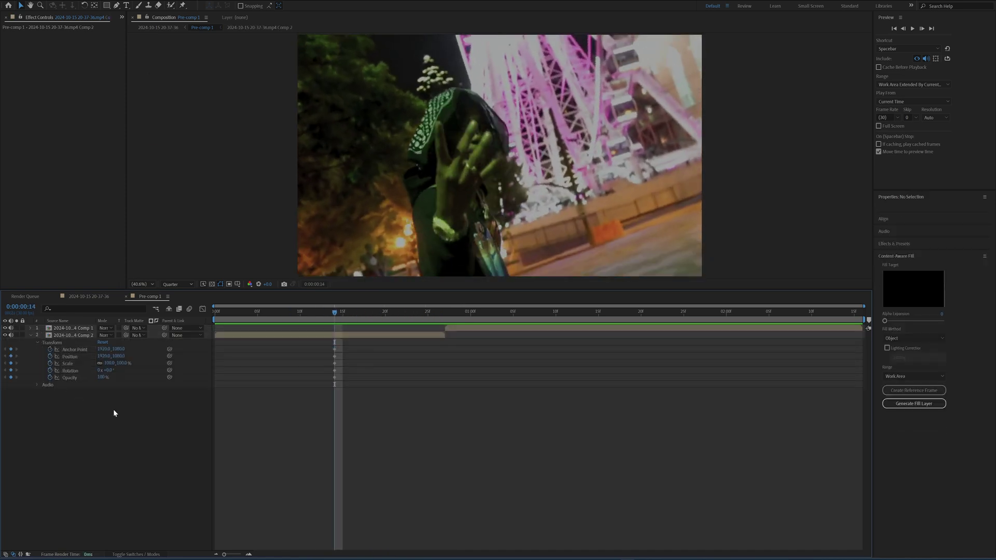
Step: Add a counterclockwise rotation keyframe near the first clip's end and skew the eased speed graph toward the cut
drag(444, 311, 437, 311)
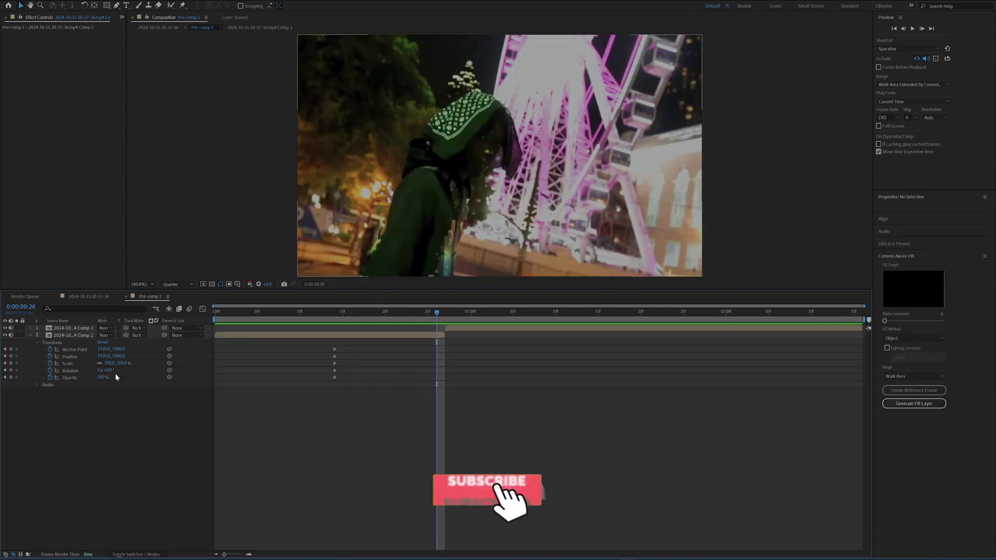
mouse_move(108, 370)
mouse_down()
mouse_move(89, 371)
mouse_move(120, 370)
mouse_up()
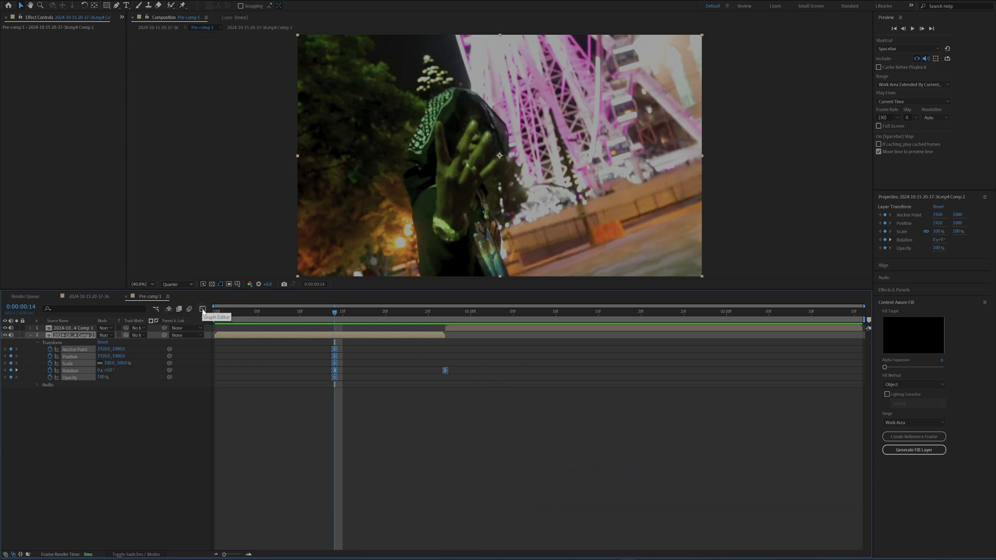
click(203, 310)
drag(306, 379, 452, 341)
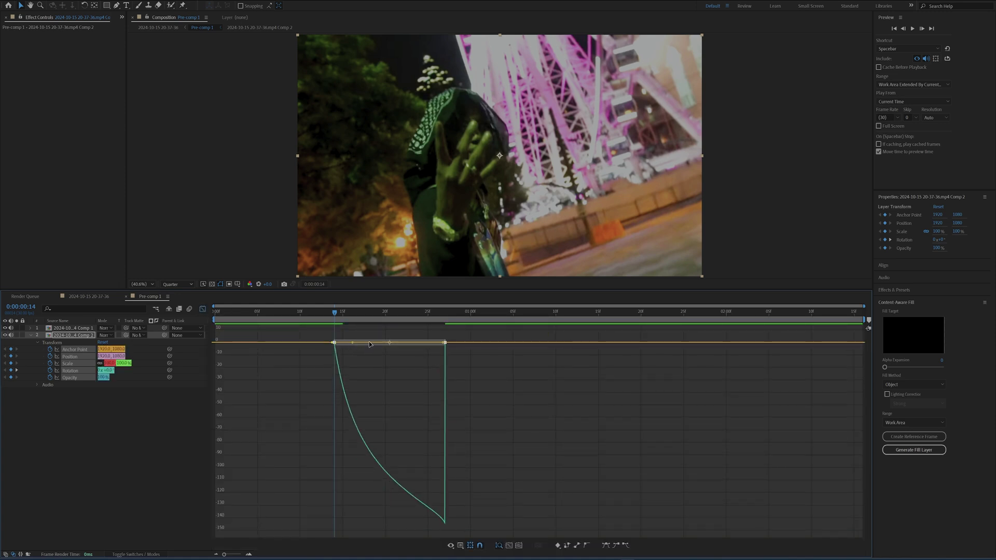
drag(373, 344, 435, 340)
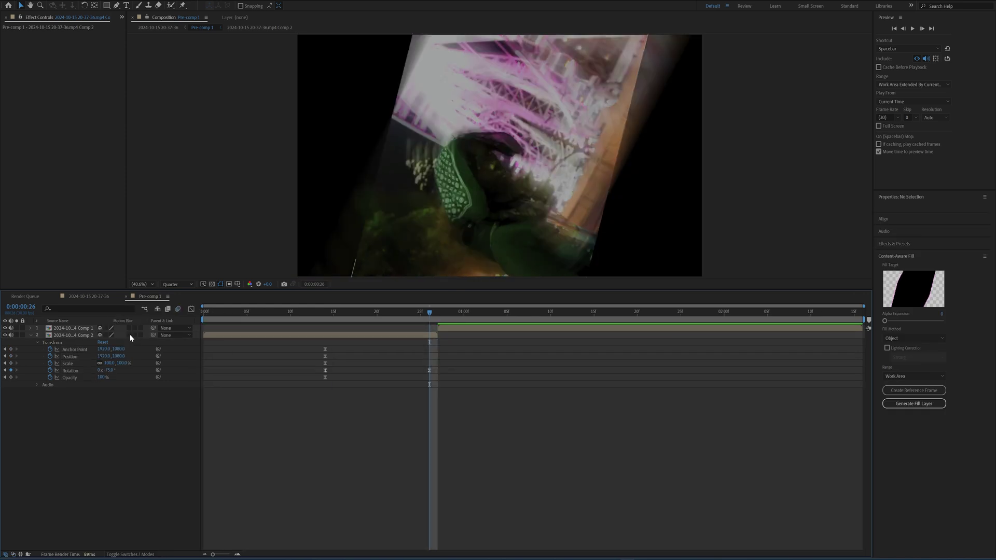
Step: Show the layer switches and turn on motion blur for the first clip in Pre-comp 1
click(132, 554)
click(132, 554)
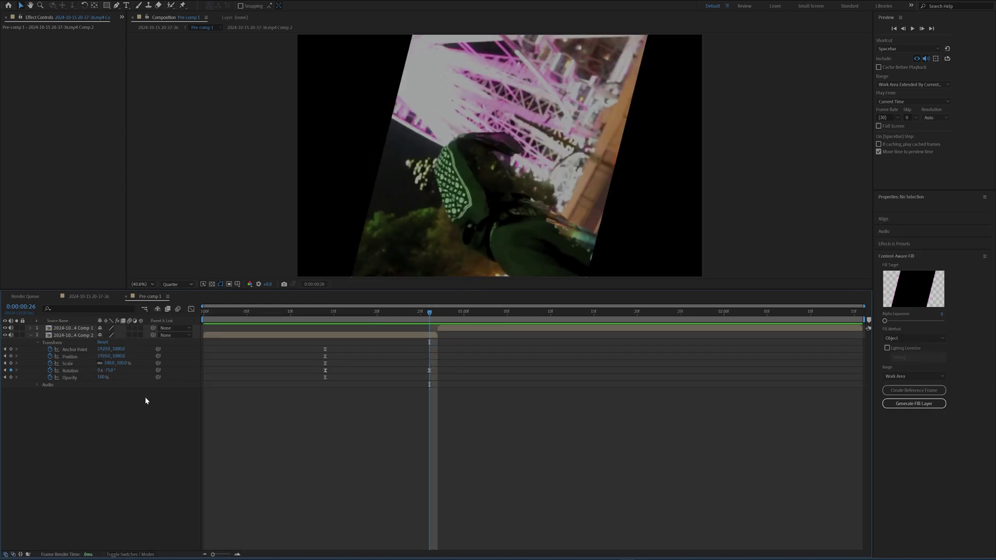
click(130, 335)
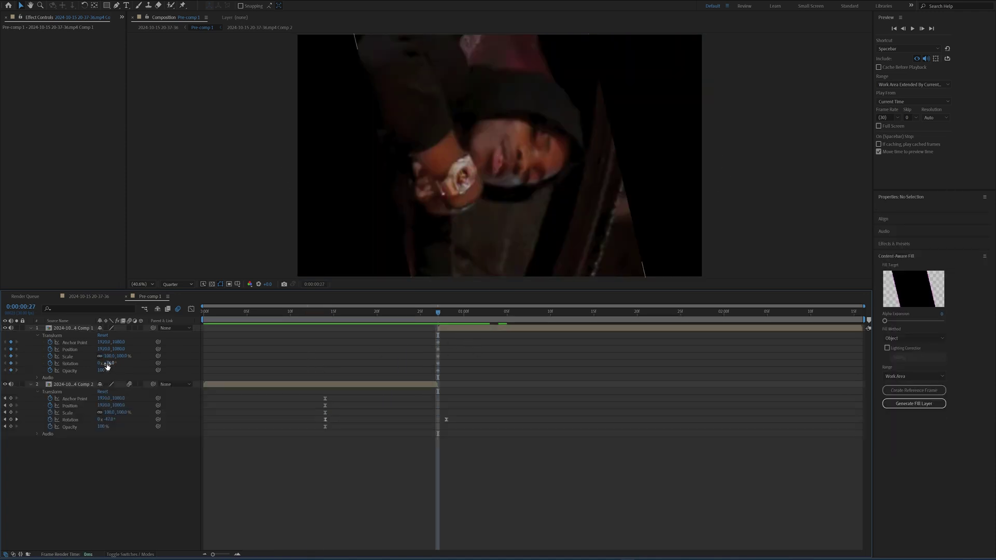
Step: Rotate the second clip clockwise to 67° at its start and reset its transform at 0:00:01:08 for closing keyframes
mouse_move(107, 366)
mouse_down()
mouse_move(119, 366)
mouse_move(97, 367)
mouse_move(107, 367)
mouse_up()
drag(487, 324, 534, 326)
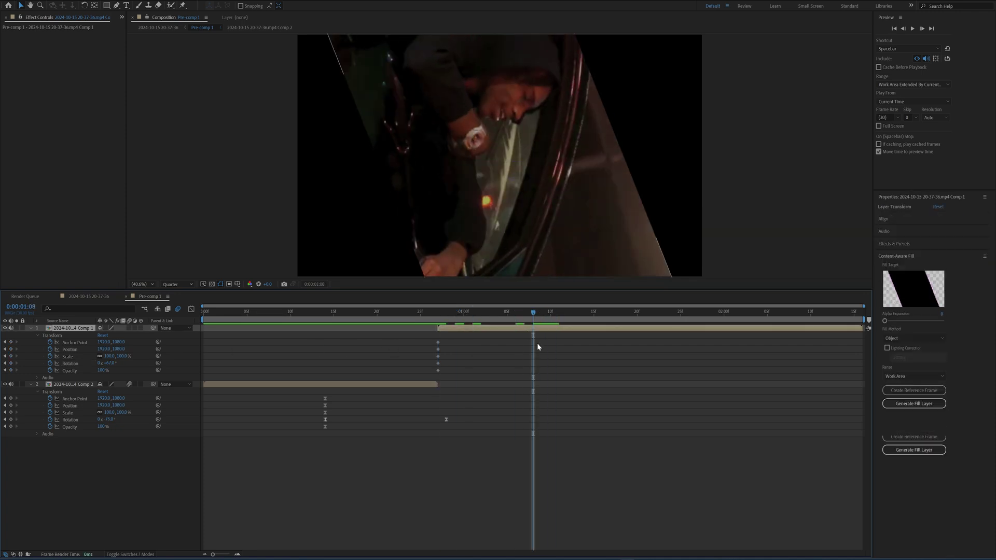
click(105, 336)
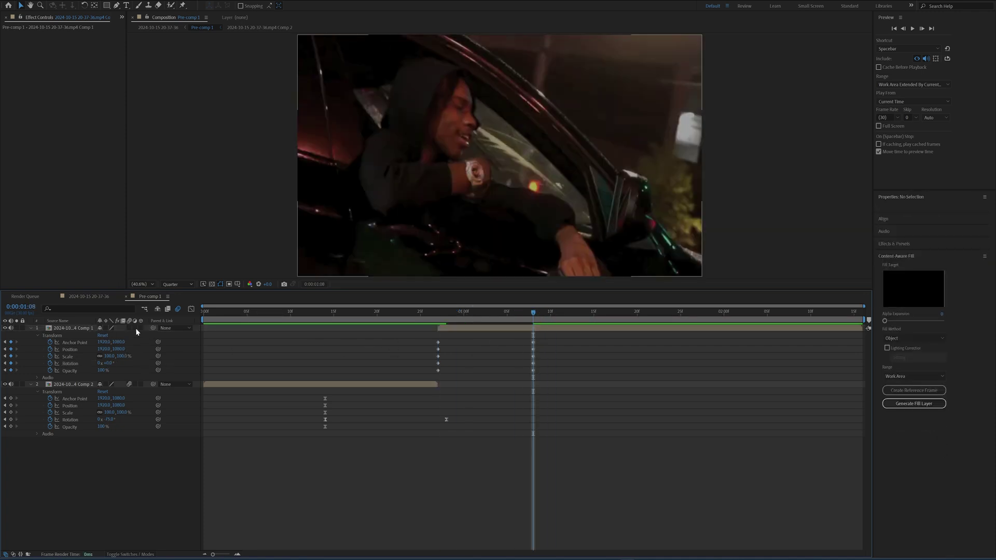
Step: Easy-ease the second clip's transform keyframes and skew their speed graph toward the cut
drag(388, 334, 570, 392)
key(F9)
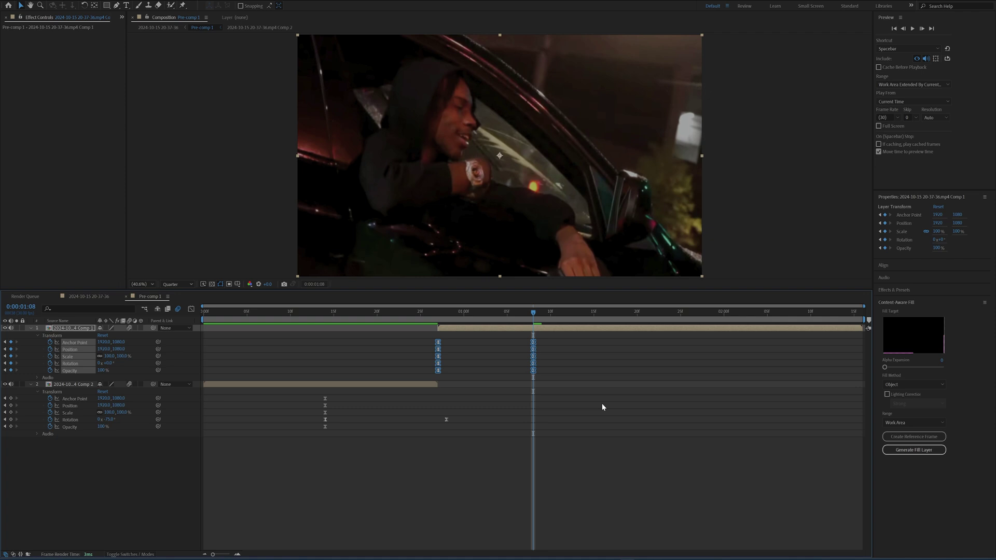
click(192, 310)
drag(470, 341, 455, 343)
drag(501, 339, 579, 389)
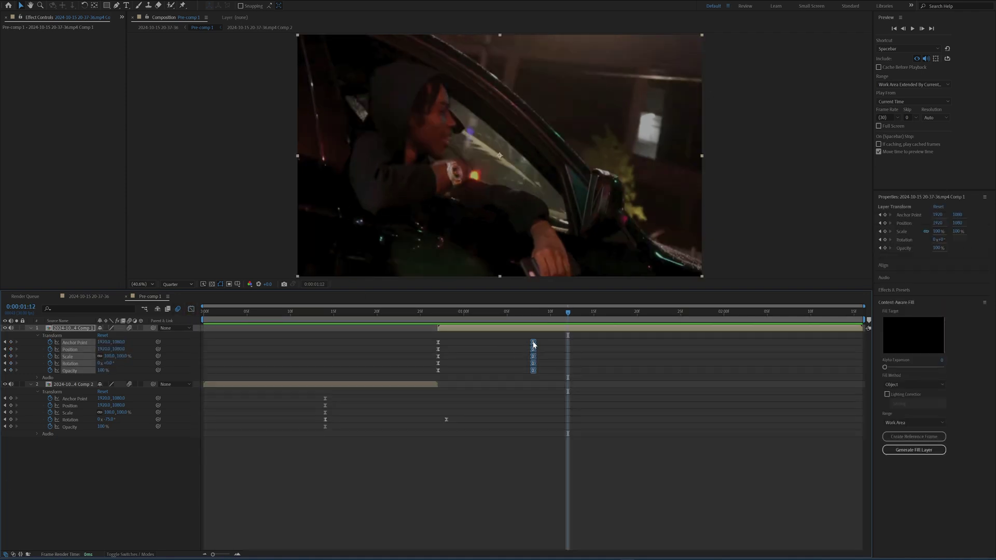
Step: Move the second clip's end keyframes to 0:00:01:22 and the first clip's start keyframes to 0:00:00:06, previewing the transition
drag(516, 341, 635, 343)
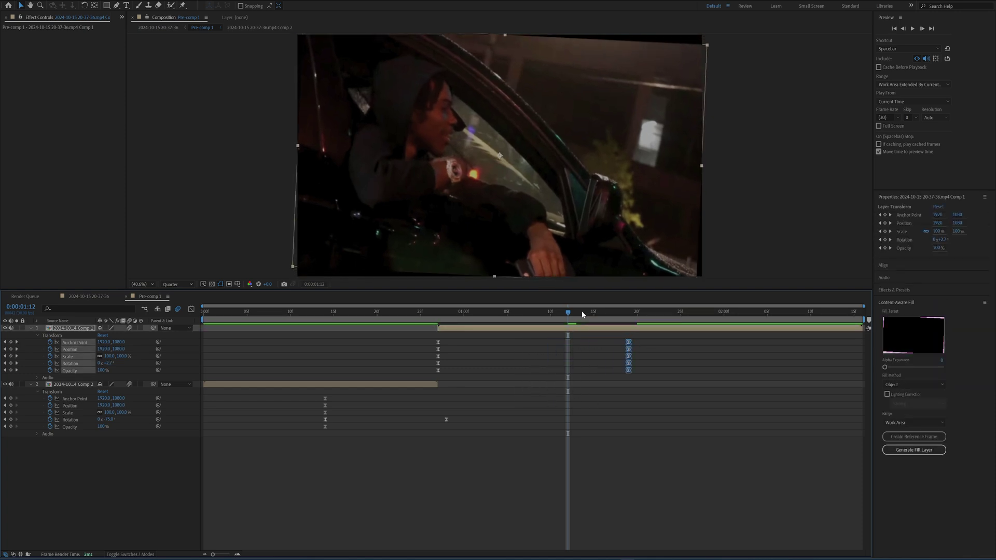
click(275, 320)
key(space)
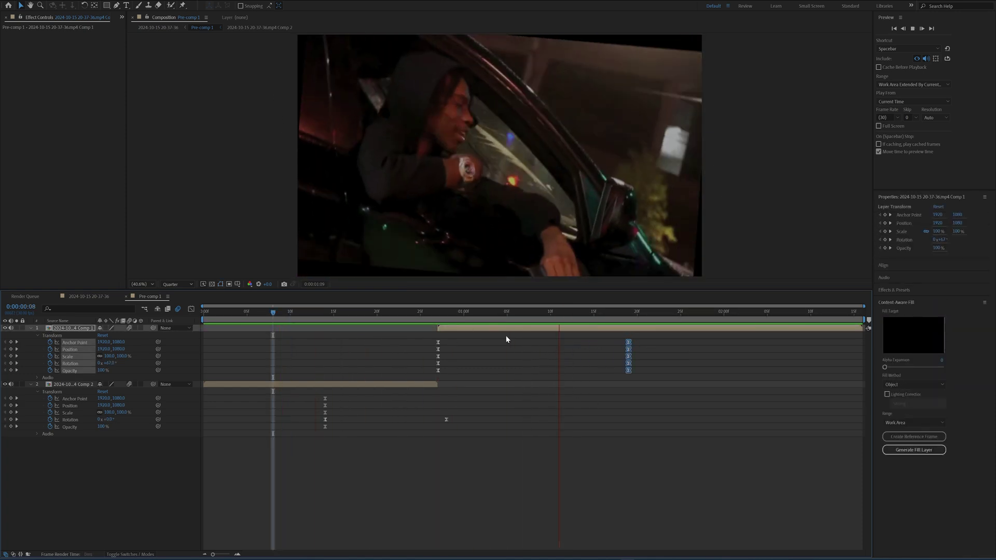
key(space)
drag(487, 317, 316, 316)
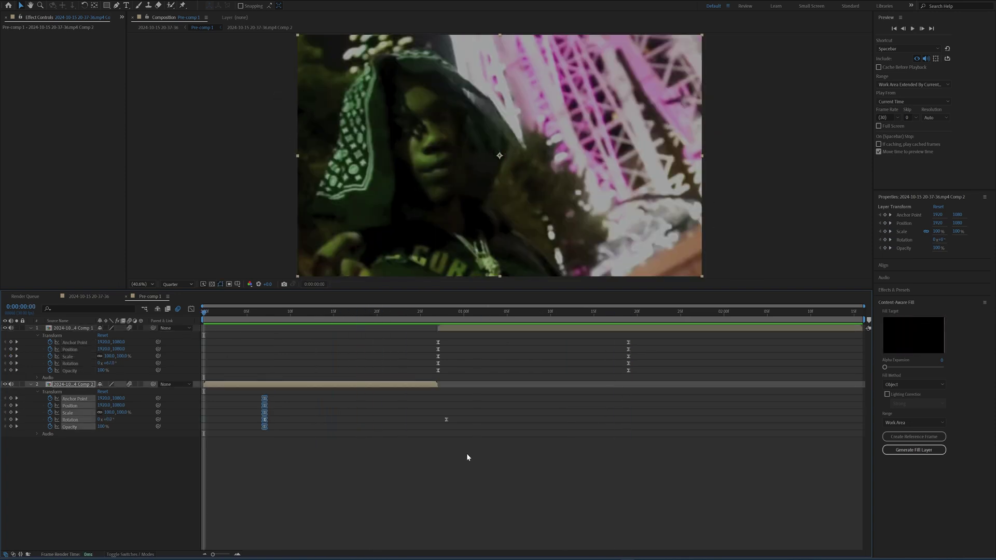
key(space)
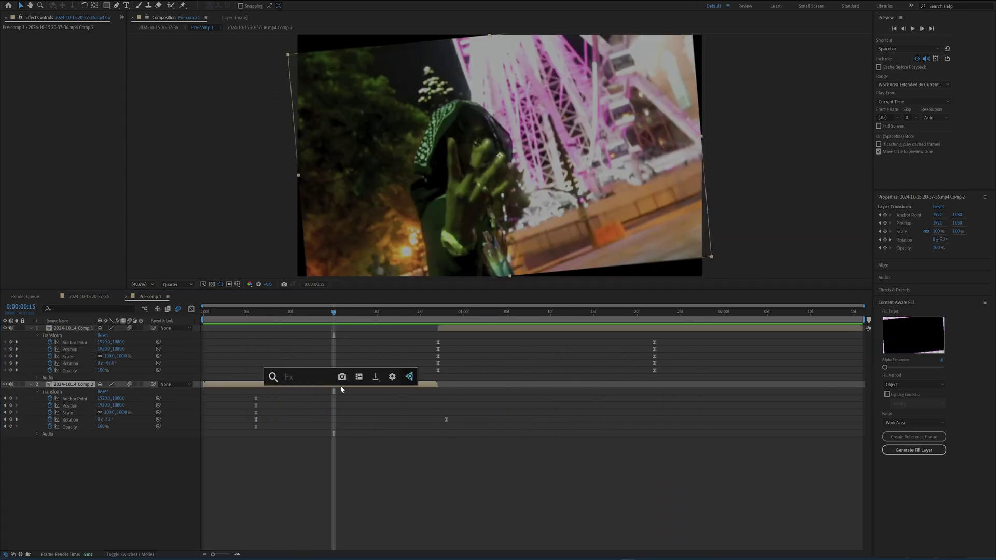
Step: Find the Motion Tile effect and apply it to the first clip
text(o)
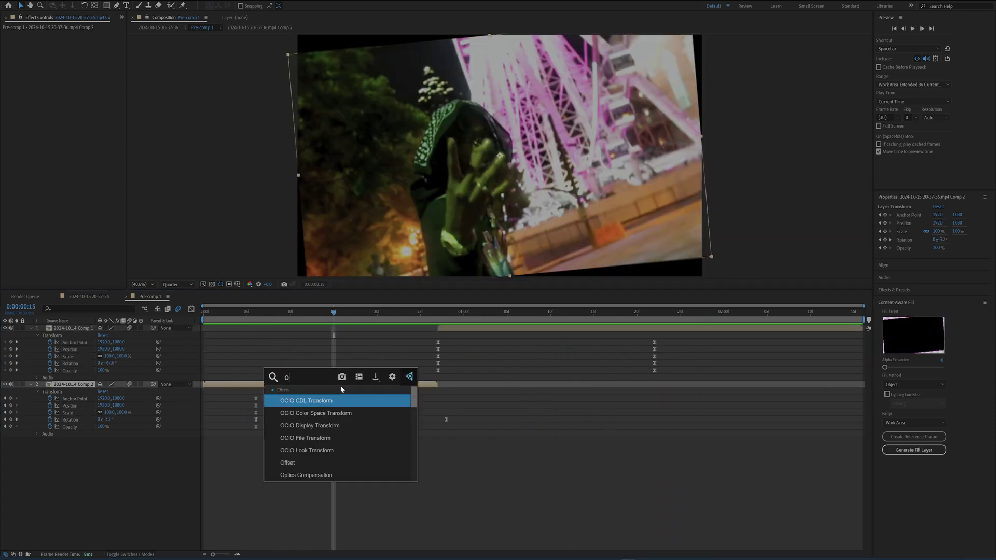
key(BackSpace)
text(motio)
key(Return)
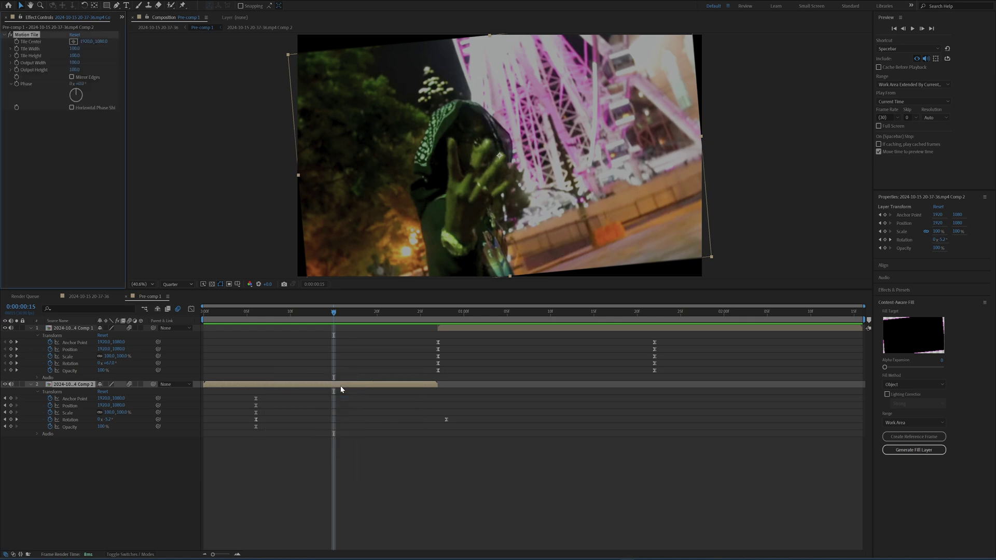
Step: Set the Motion Tile output width and height to 300 and enable Mirror Edges
click(75, 62)
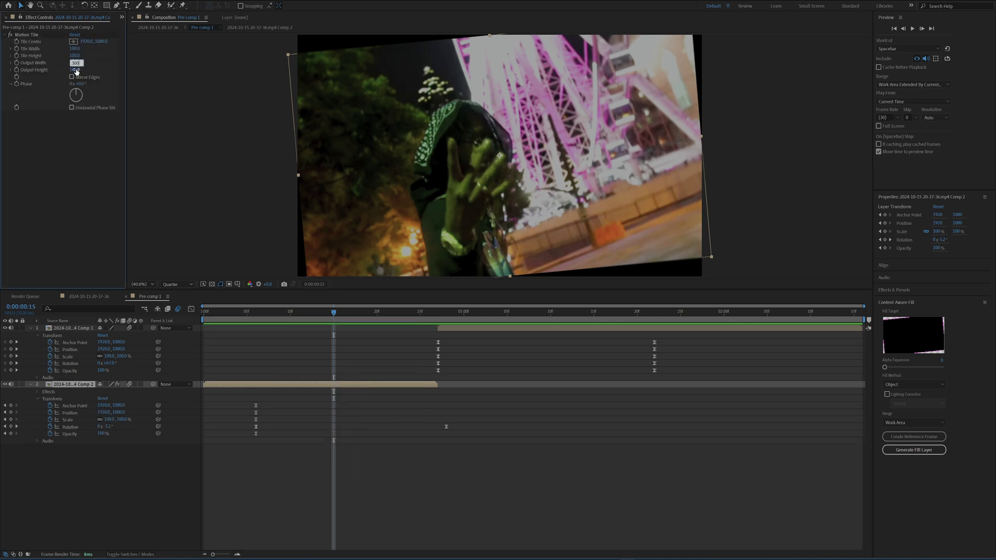
click(75, 70)
text(300)
key(Return)
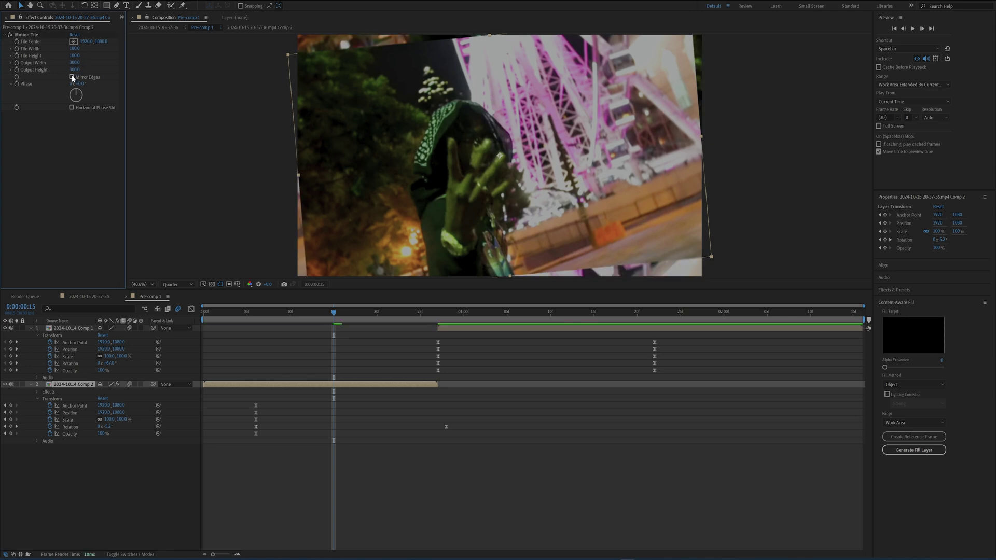
click(72, 77)
key(Page_Down)
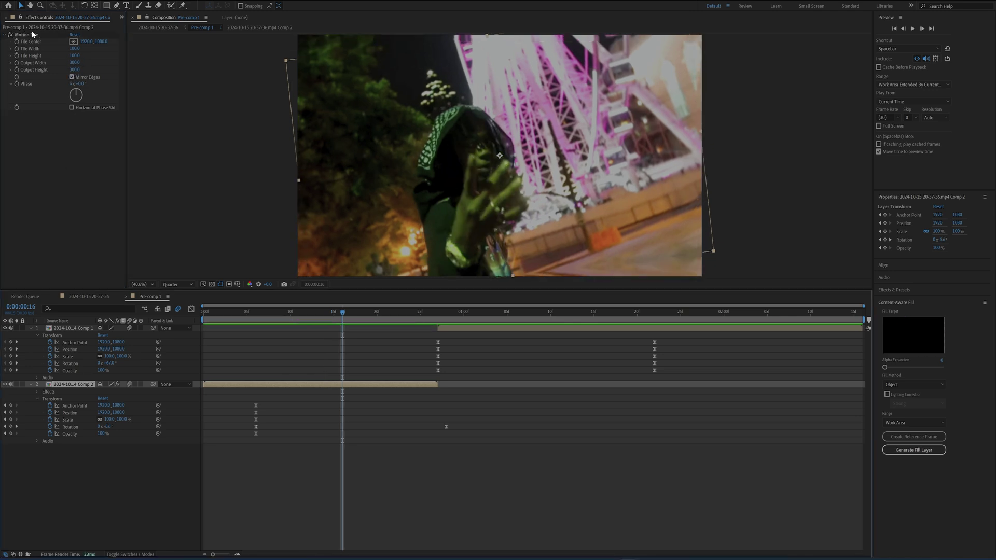
Step: Copy the configured Motion Tile effect from the first clip to the second clip
click(33, 35)
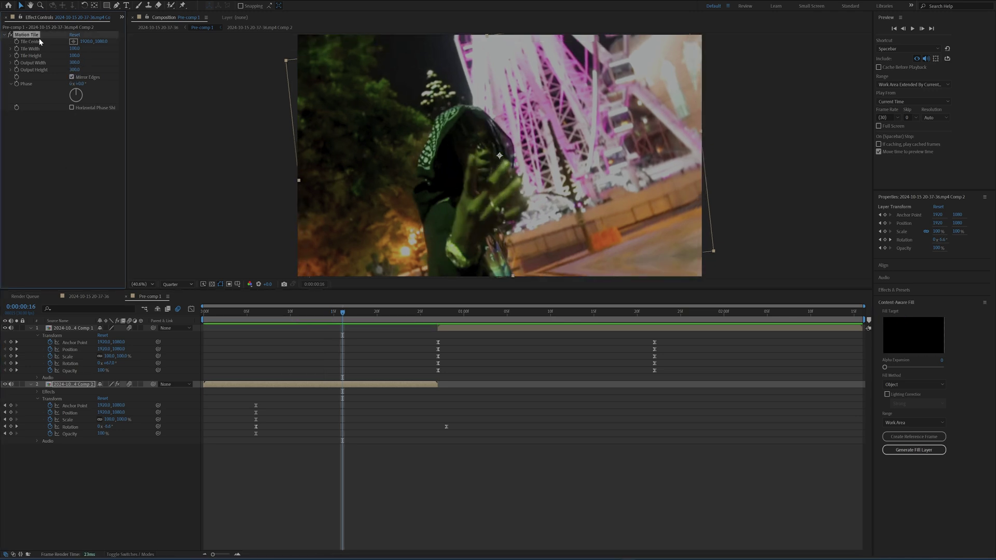
click(600, 328)
click(577, 312)
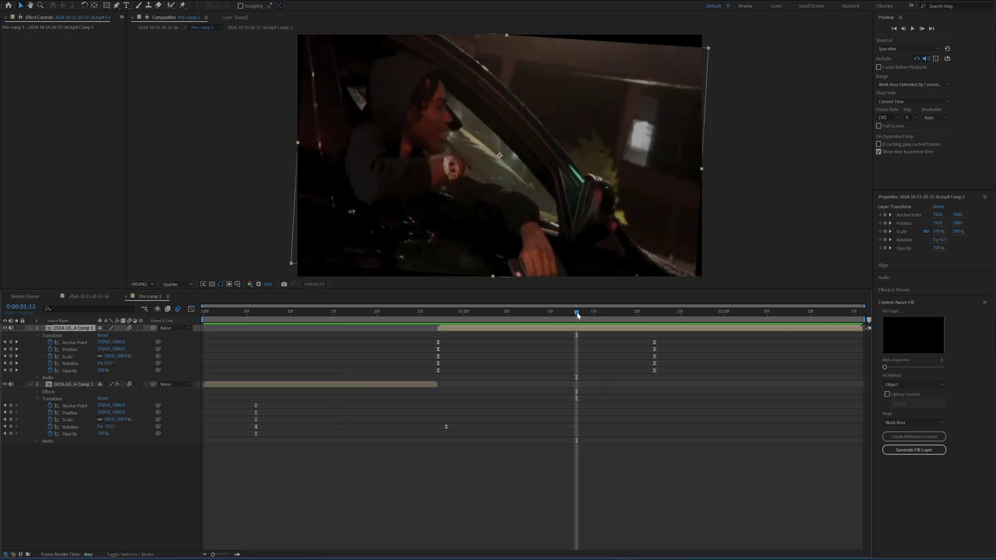
key(ctrl+v)
Step: Increase the second clip's clockwise rotation on its starting keyframe at 0:00:00:27
drag(576, 313, 439, 316)
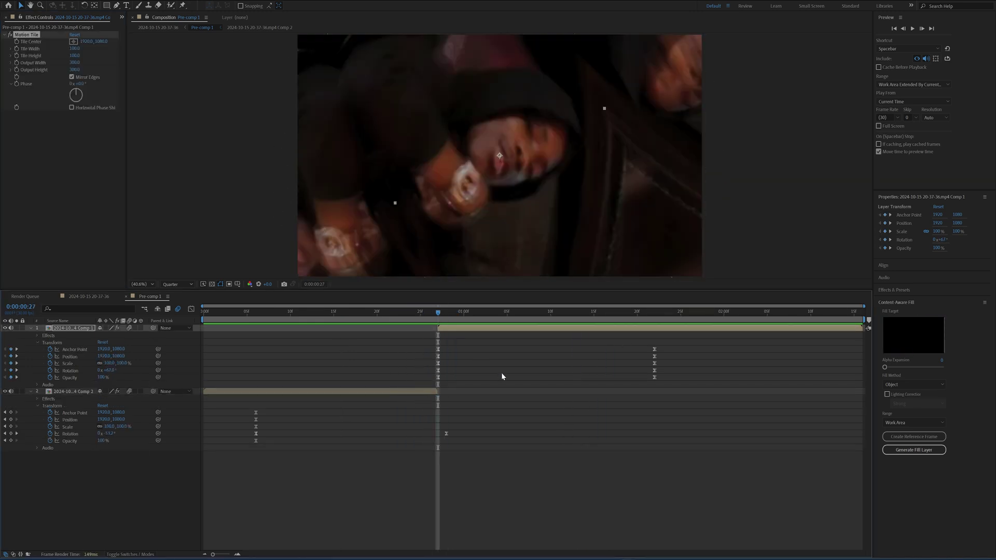
click(501, 373)
click(468, 327)
click(468, 329)
click(518, 362)
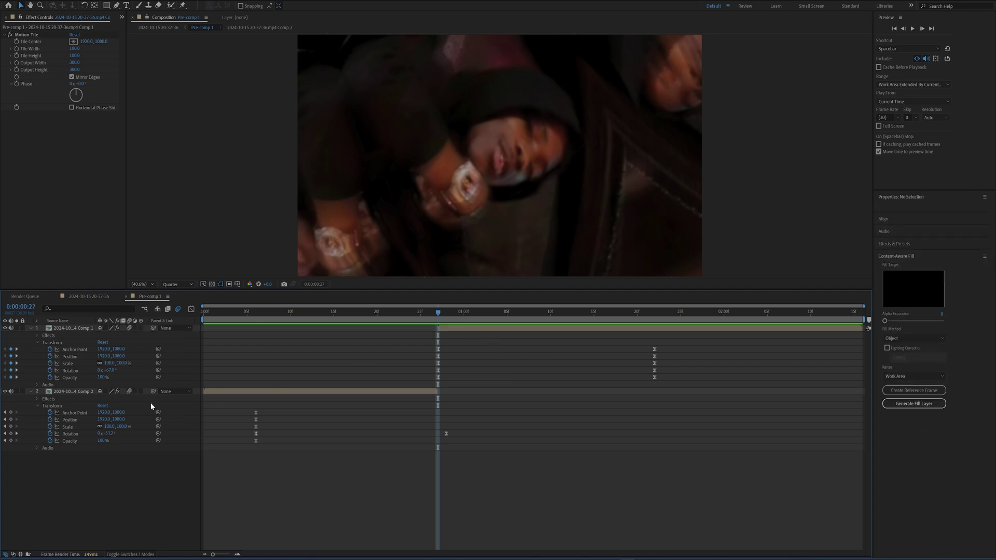
drag(107, 370, 143, 372)
click(89, 296)
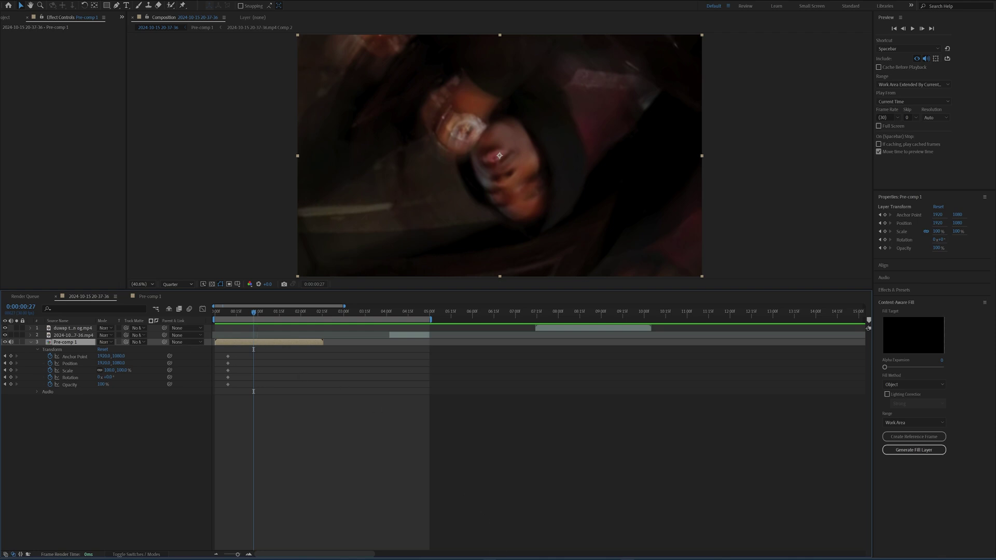
click(260, 465)
right_click(113, 430)
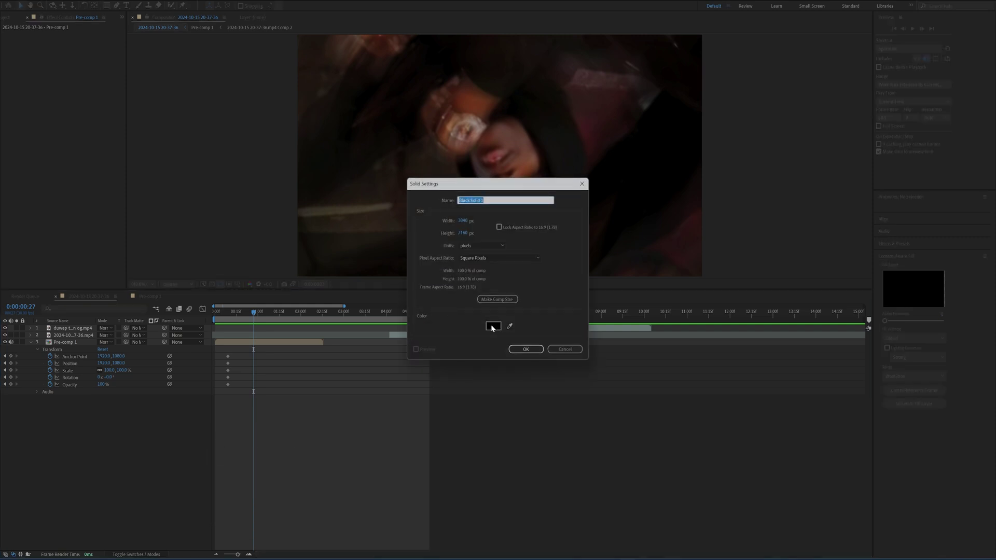
click(525, 349)
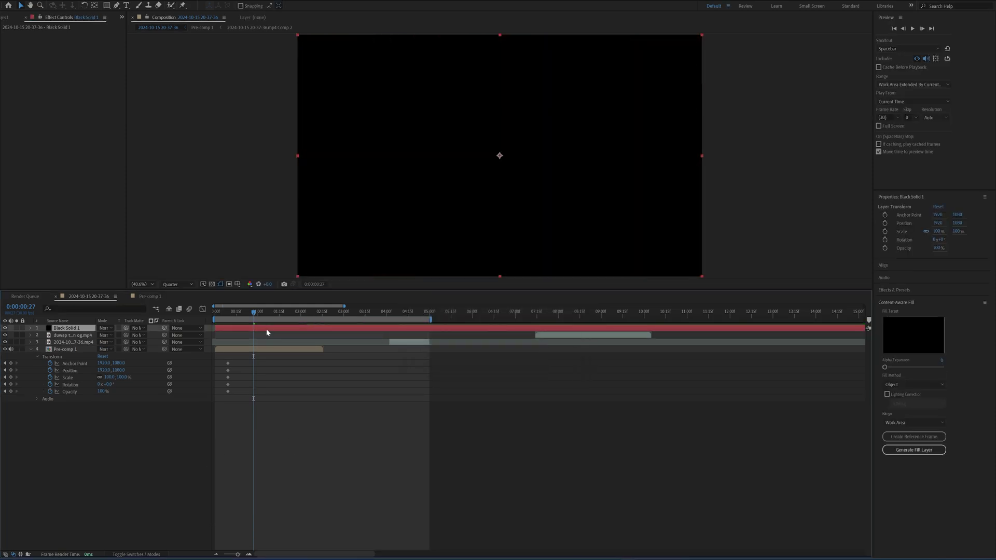
Step: Apply the CC Jaws effect to the black solid
key(ctrl+space)
text(saber)
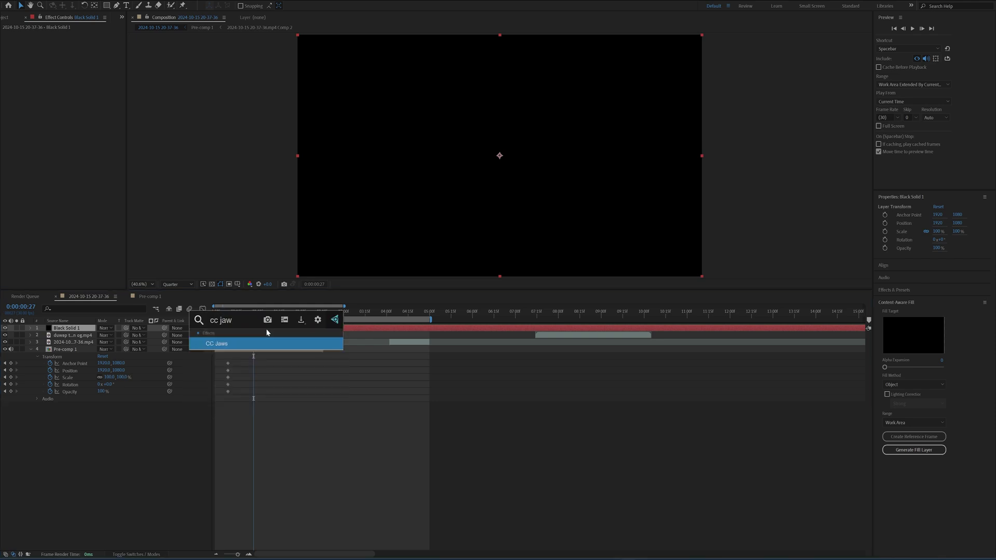
key(Return)
Step: Set the CC Jaws shape to Waves and raise its Completion to 100%
click(80, 93)
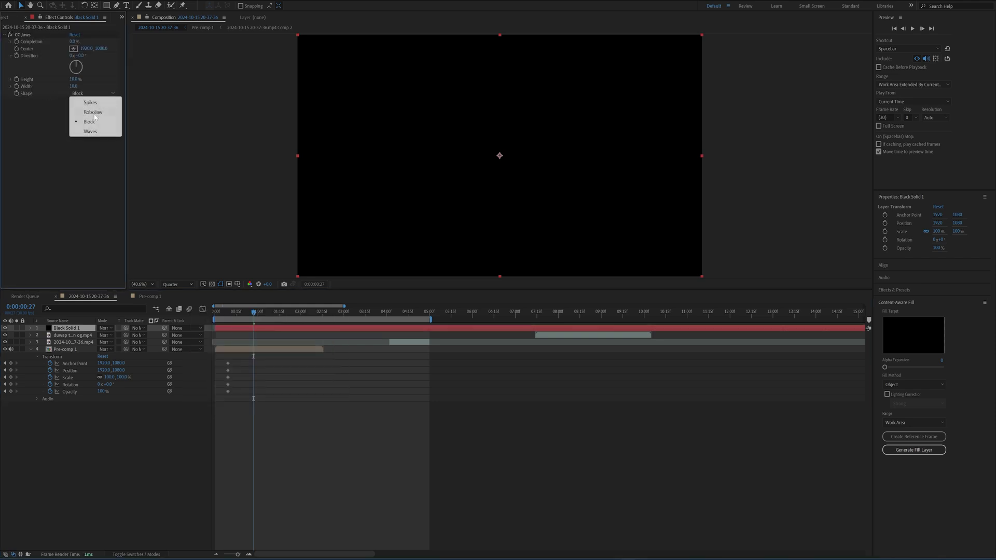
click(94, 133)
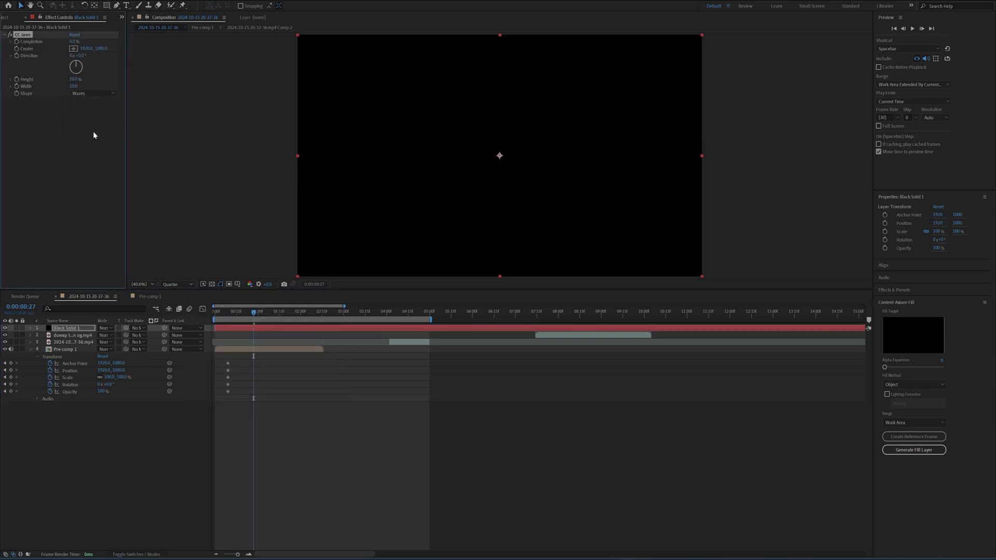
drag(72, 42, 95, 44)
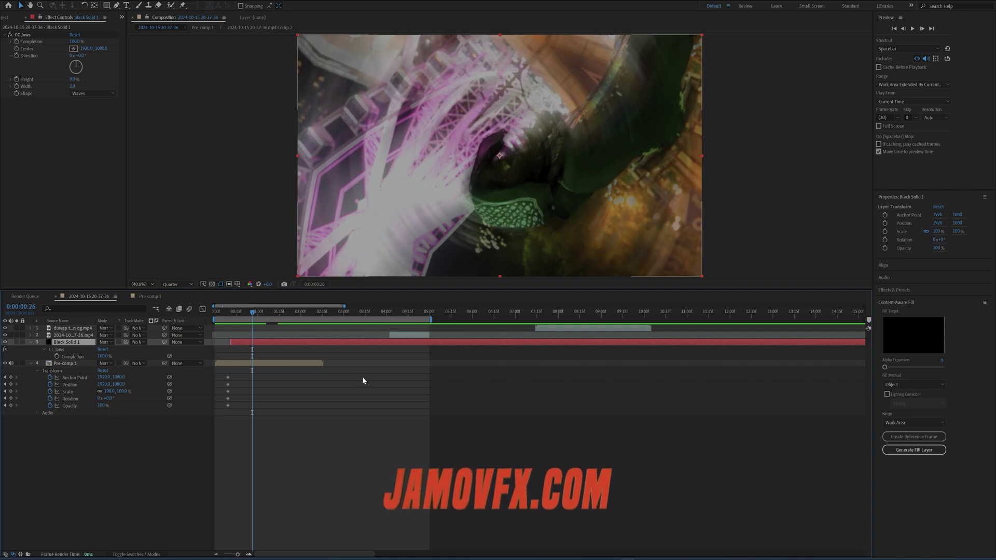
Step: Keyframe the black solid's CC Jaws Completion at 100% on 0:00:00:25 and at 78% on 0:00:01:09
key(Page_Up)
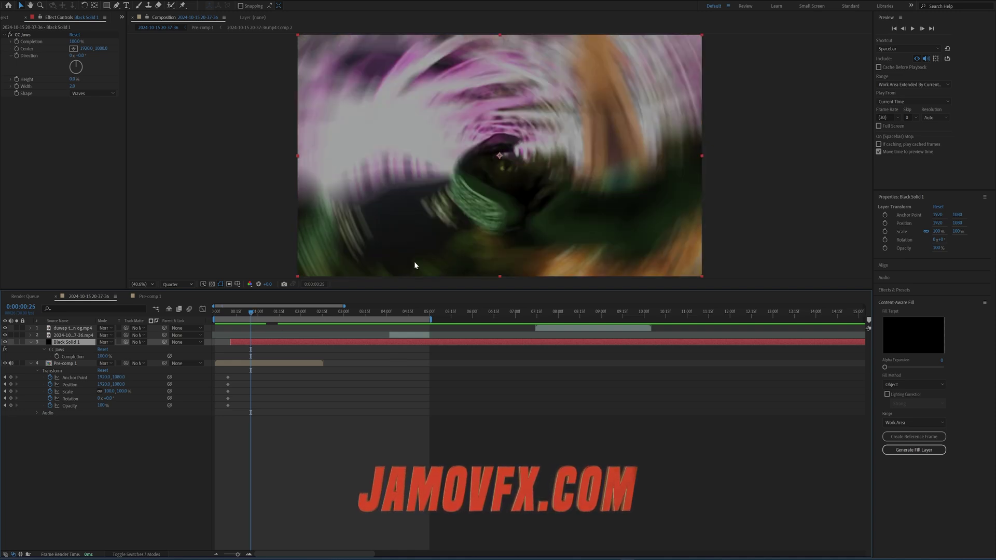
click(17, 42)
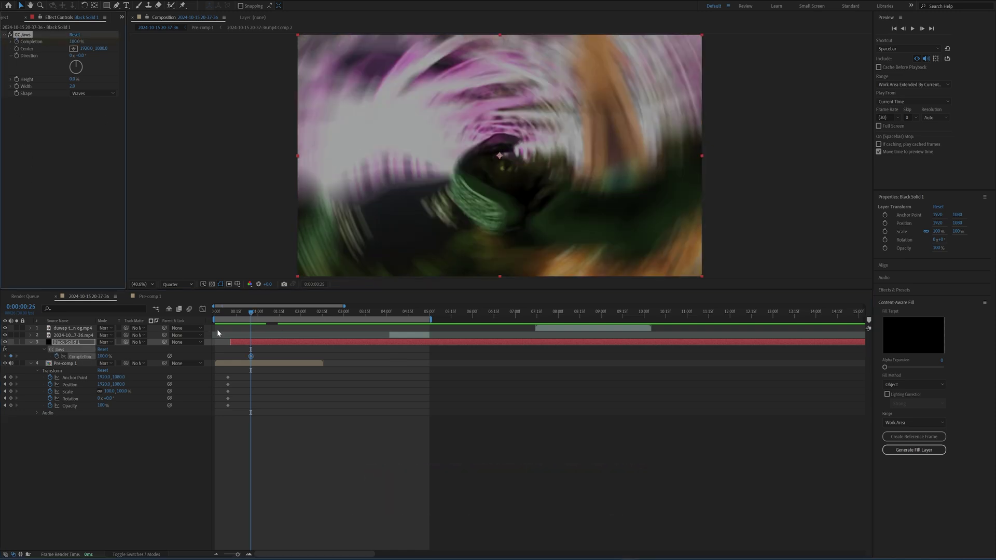
drag(253, 314, 273, 316)
drag(75, 42, 68, 45)
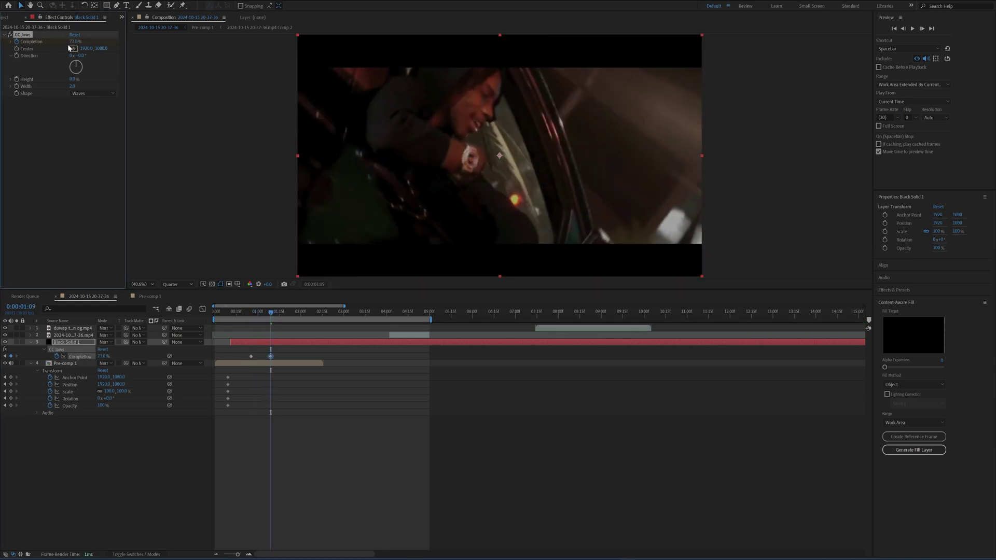
click(559, 314)
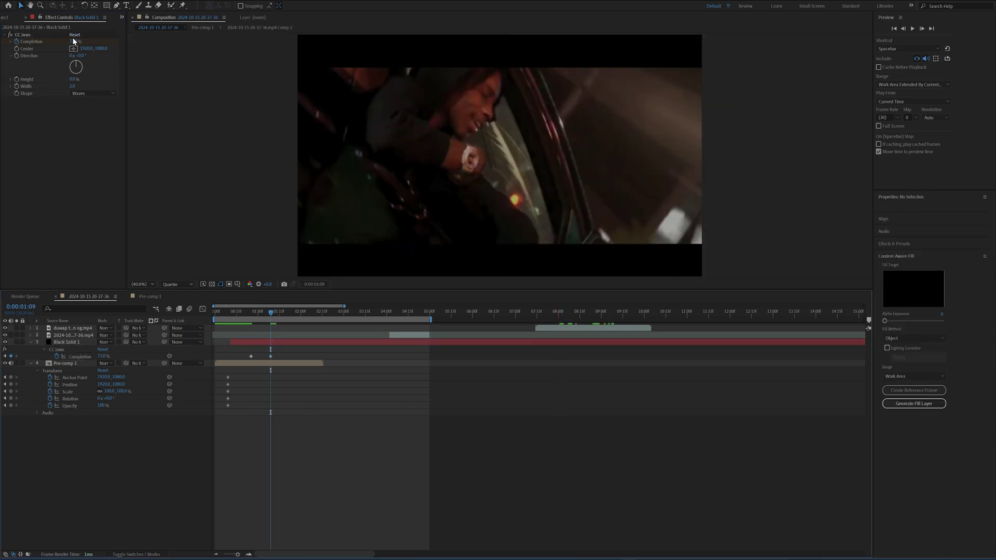
drag(73, 39, 78, 41)
Step: Copy the opening 100% Completion keyframe of the black solid to 0:00:01:26
click(251, 356)
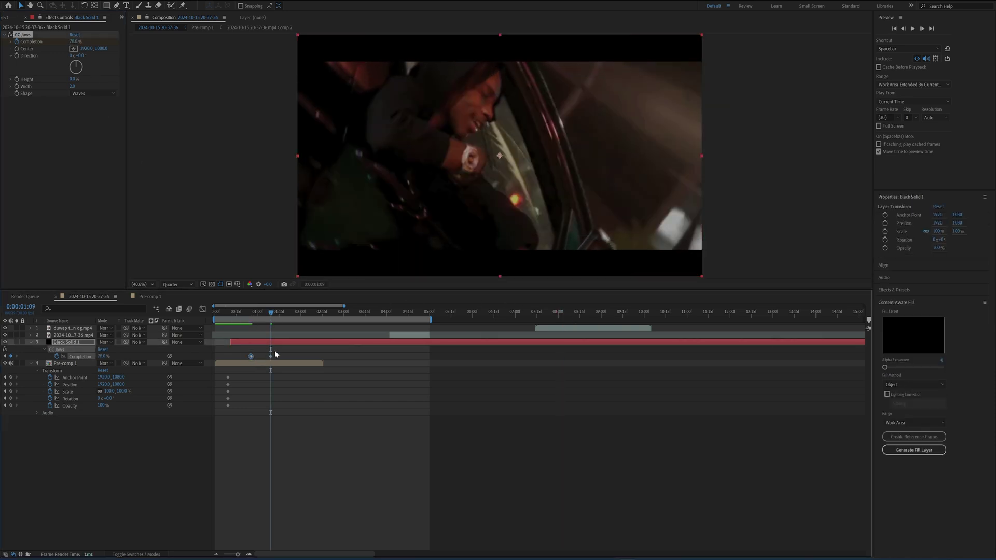
click(294, 353)
click(294, 312)
click(294, 340)
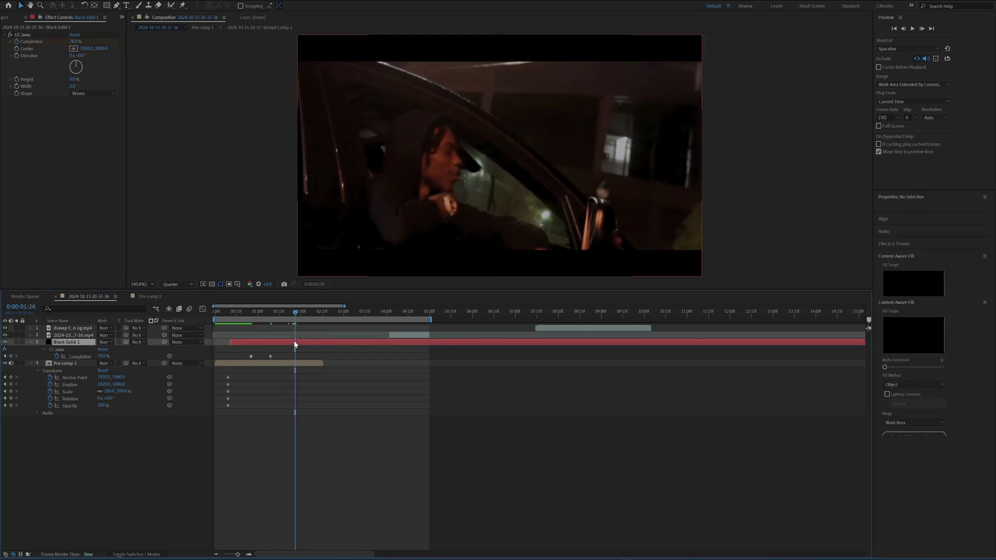
key(ctrl+v)
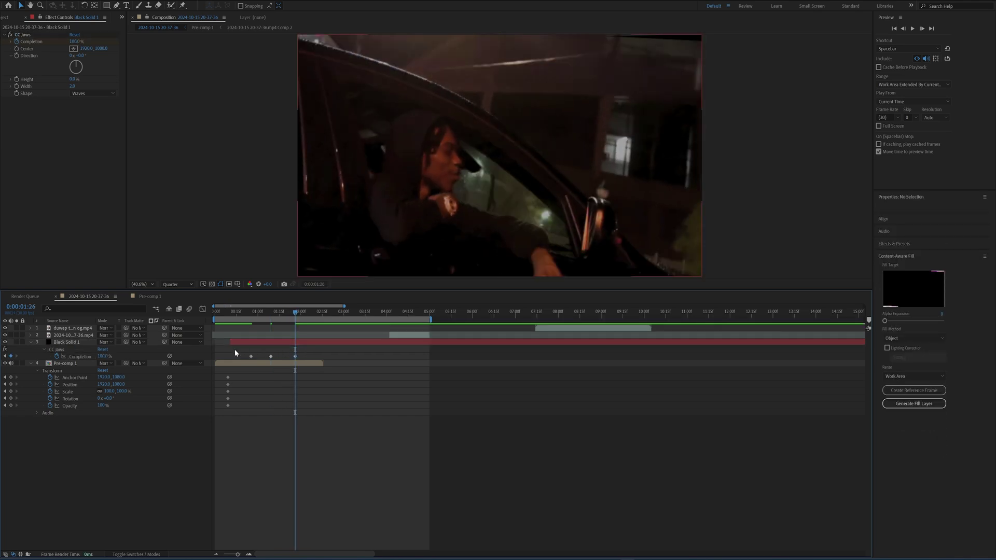
Step: Copy the black solid's 78% Completion keyframe to 0:00:01:17
click(270, 356)
click(282, 313)
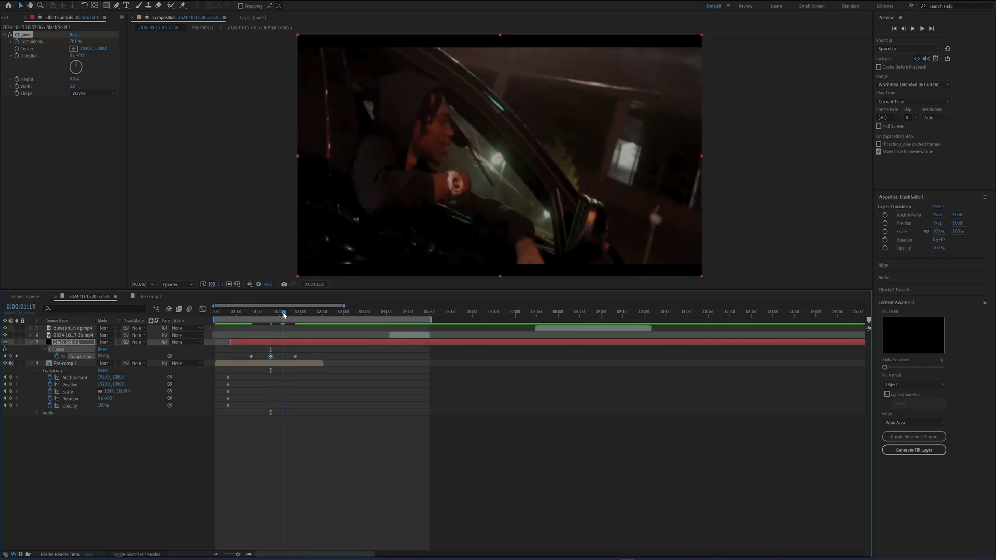
key(ctrl+v)
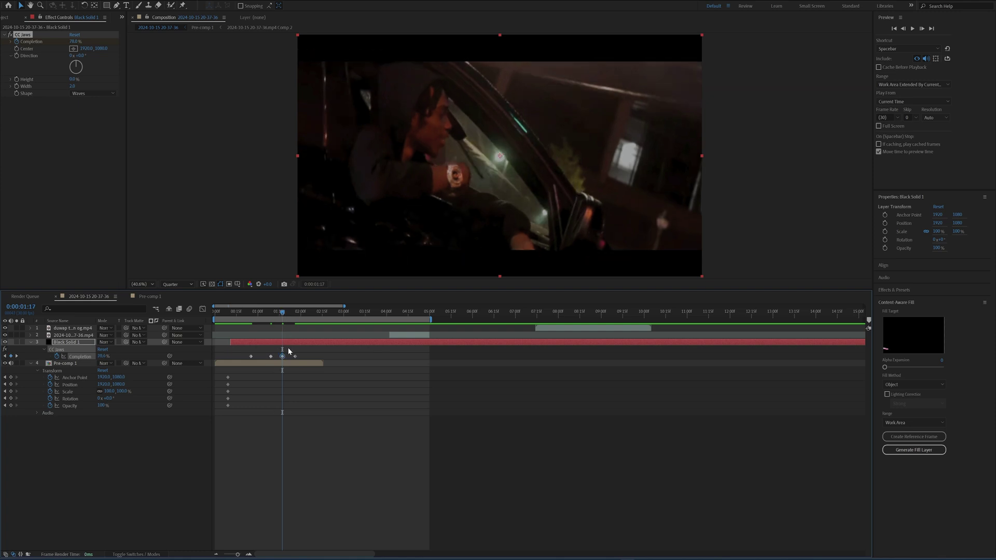
Step: Easy-ease the black solid's CC Jaws Completion keyframes, reshape their speed curves into sharp peaks, and play back the bar animation
drag(234, 351, 337, 357)
key(F9)
click(202, 309)
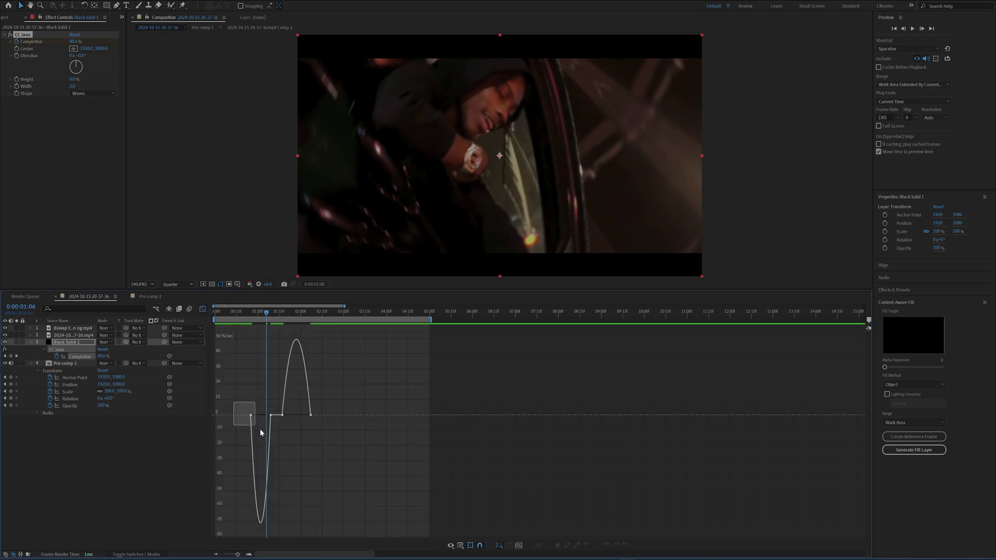
drag(254, 418, 284, 364)
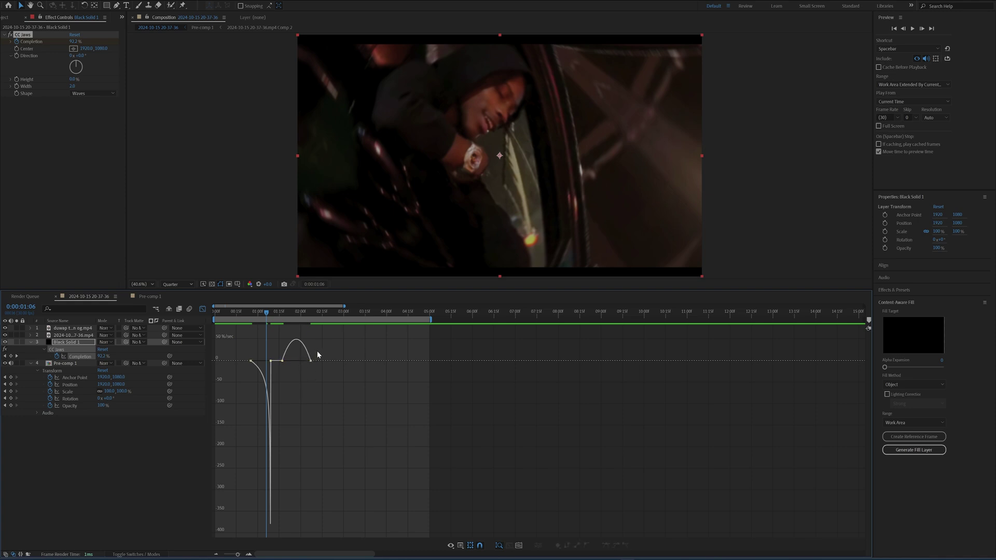
mouse_move(311, 361)
mouse_down()
mouse_move(288, 358)
mouse_move(297, 365)
mouse_up()
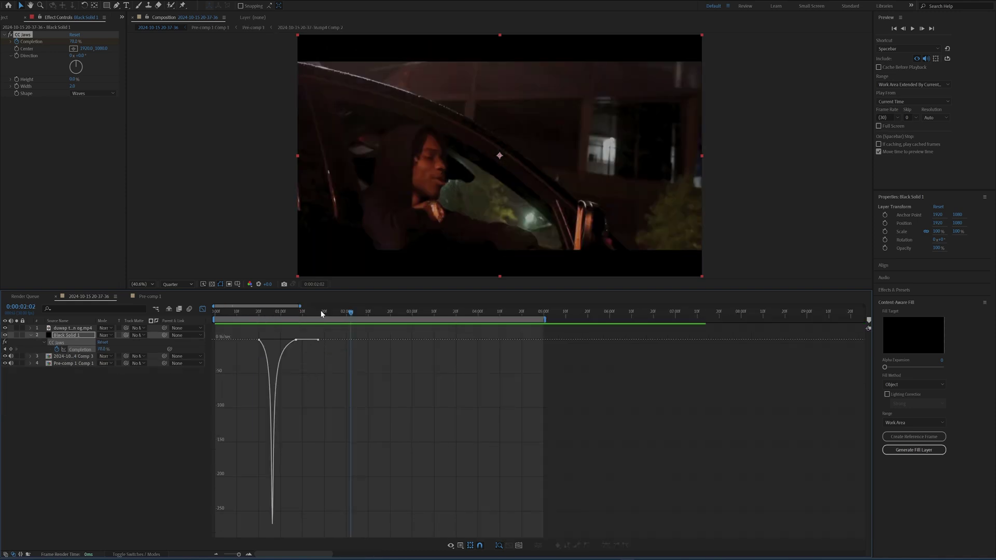
drag(321, 310, 274, 329)
key(shift+F3)
key(space)
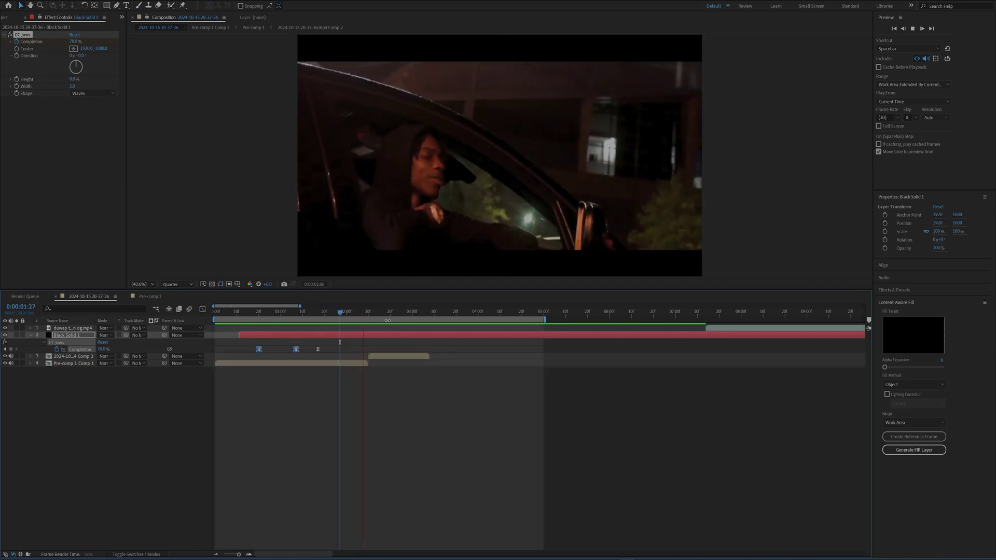
key(space)
Step: Pre-compose the black solid together with the two clip comps beneath it
mouse_move(374, 312)
mouse_down()
mouse_move(355, 310)
mouse_move(379, 323)
mouse_move(380, 313)
mouse_move(335, 320)
mouse_move(381, 324)
mouse_up()
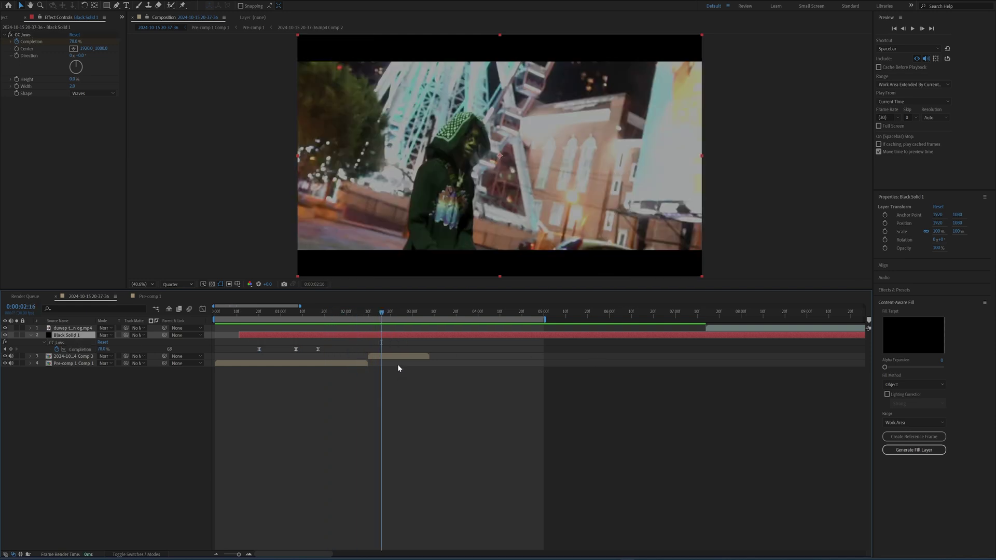
click(391, 357)
click(358, 363)
click(366, 329)
click(366, 335)
drag(38, 338, 46, 378)
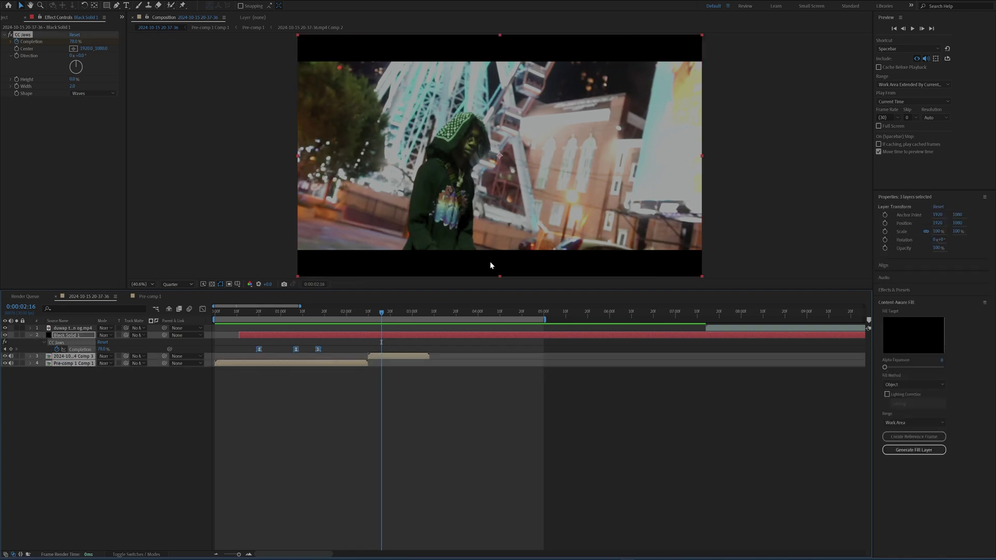
key(ctrl+shift+c)
click(516, 328)
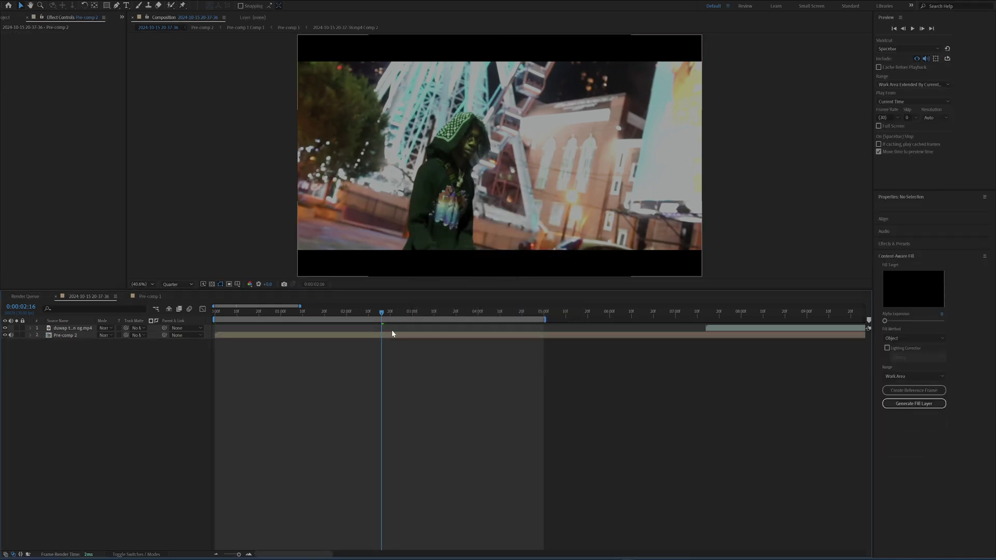
Step: Keyframe all transform properties of the new pre-comp at 0:00:02:10 and increase its scale there
click(368, 312)
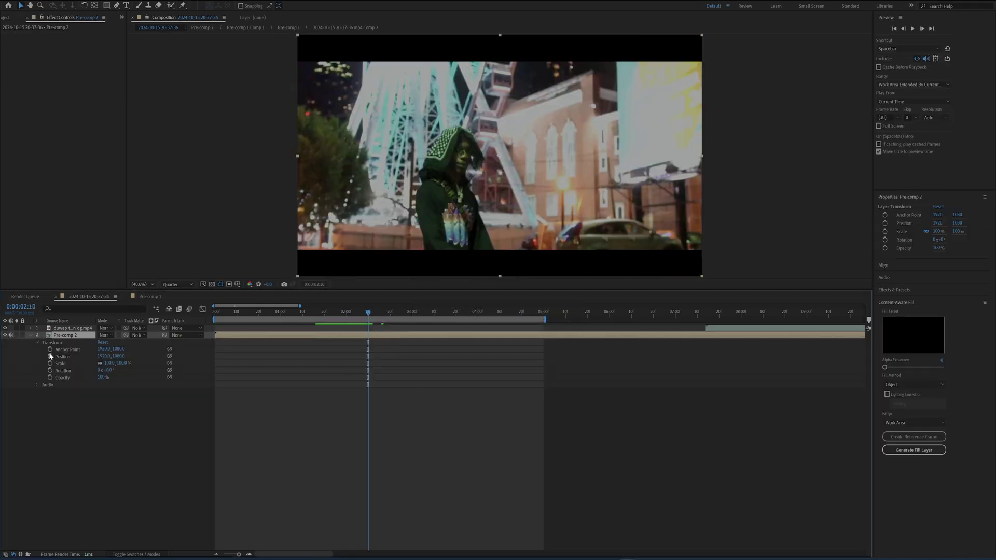
drag(50, 350, 51, 383)
click(158, 459)
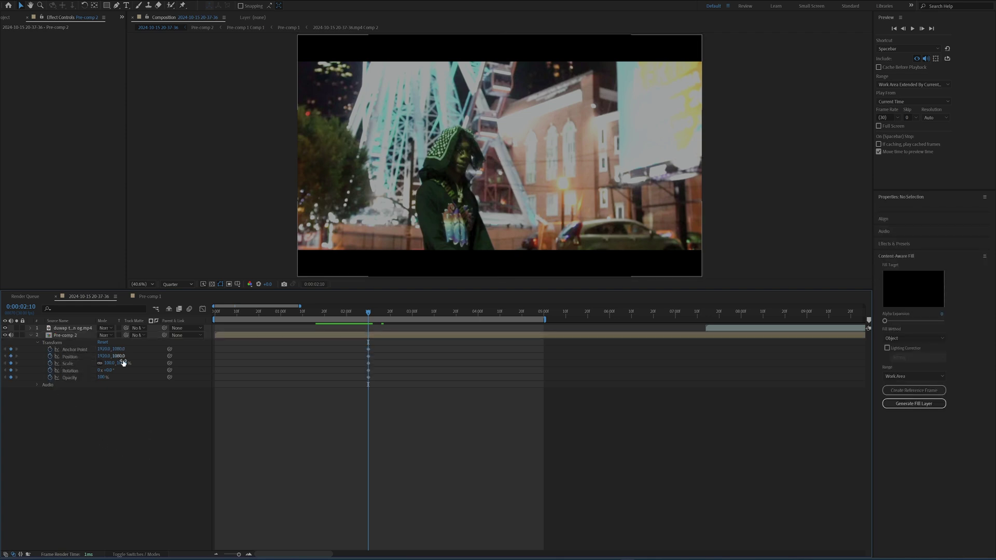
drag(125, 366, 136, 366)
click(448, 422)
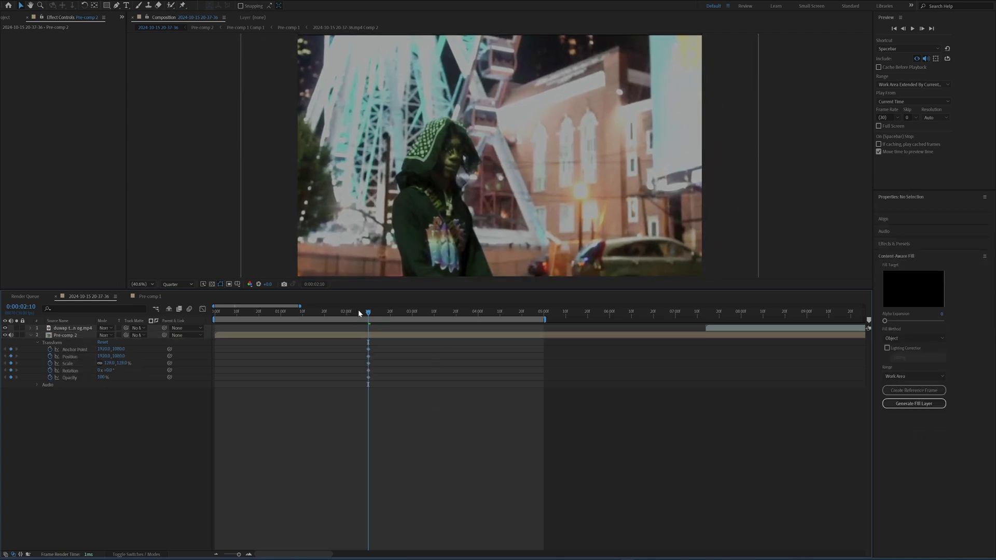
Step: Reset the pre-comp's transform at 0:00:01:11 to keyframe its scale back at 100%
drag(360, 311, 305, 316)
click(320, 336)
key(ctrl+shift+a)
click(102, 343)
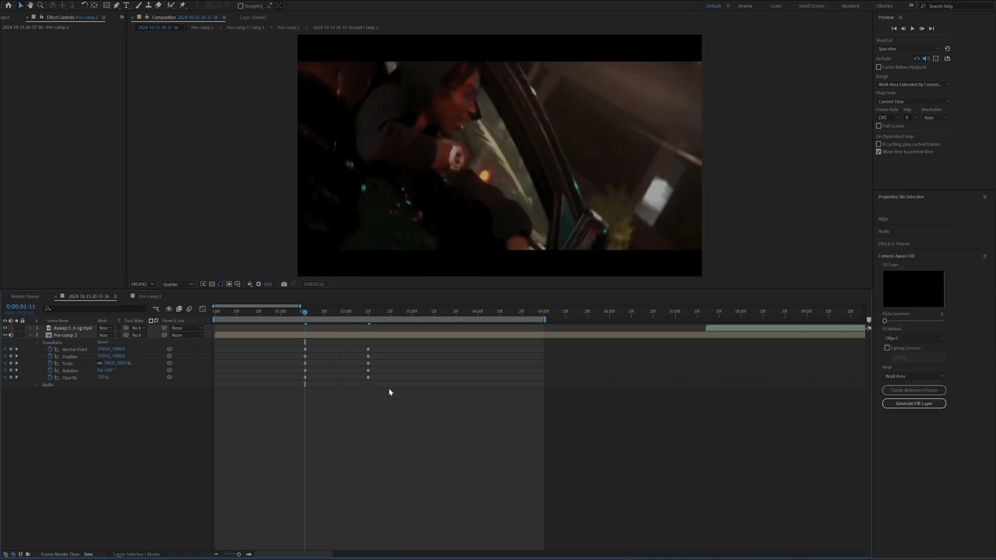
Step: Easy-ease all of the pre-comp's transform keyframes and adjust the scale move's speed curve
drag(250, 343, 498, 411)
key(F9)
click(202, 309)
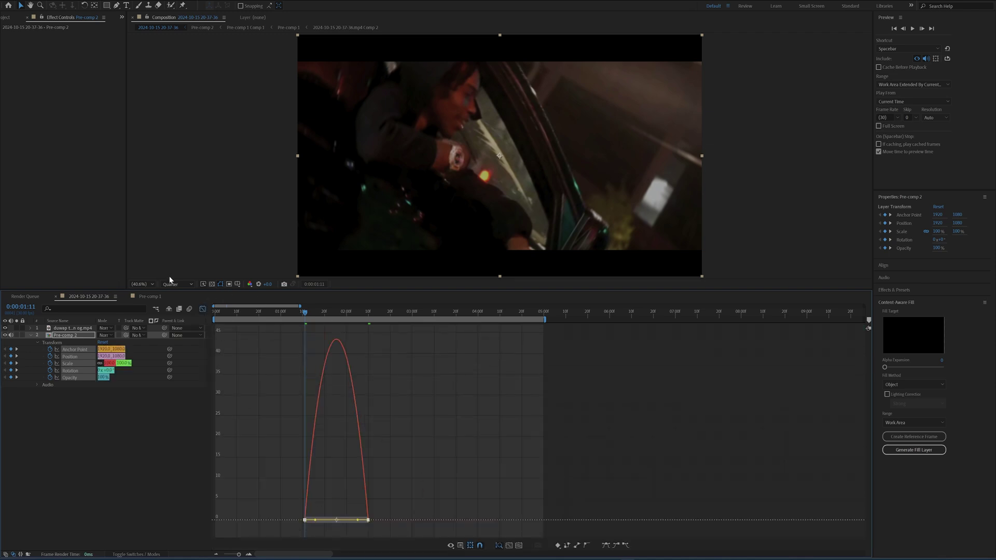
key(space)
drag(240, 471, 371, 521)
click(365, 523)
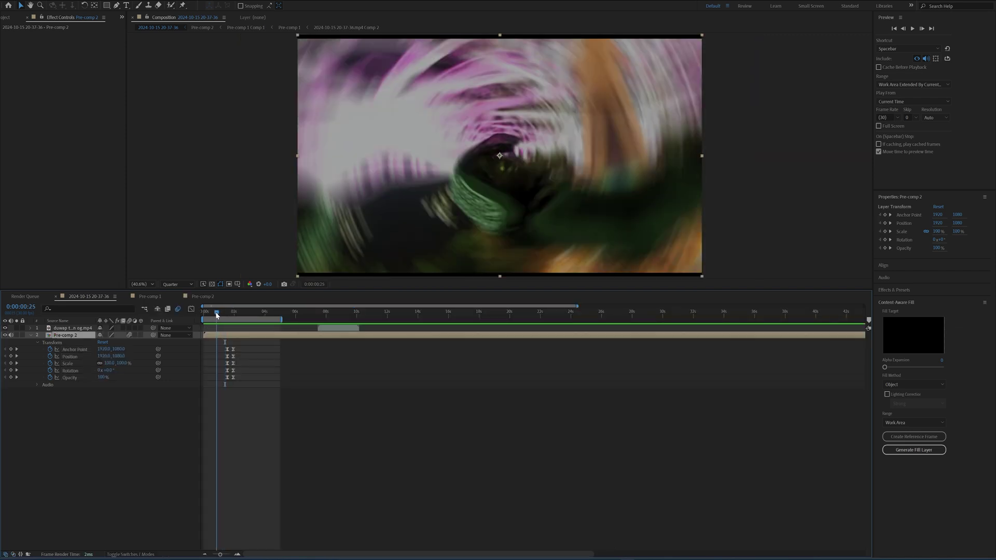
Step: Open the nested comps inside Pre-comp 2 down to Pre-comp 1, which holds the two rotating clips
double_click(230, 335)
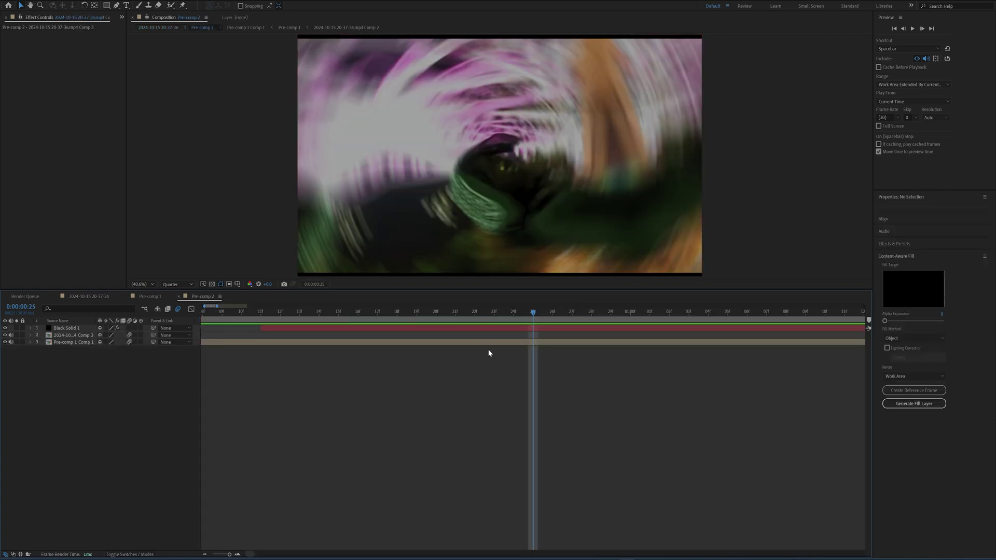
double_click(493, 343)
double_click(454, 329)
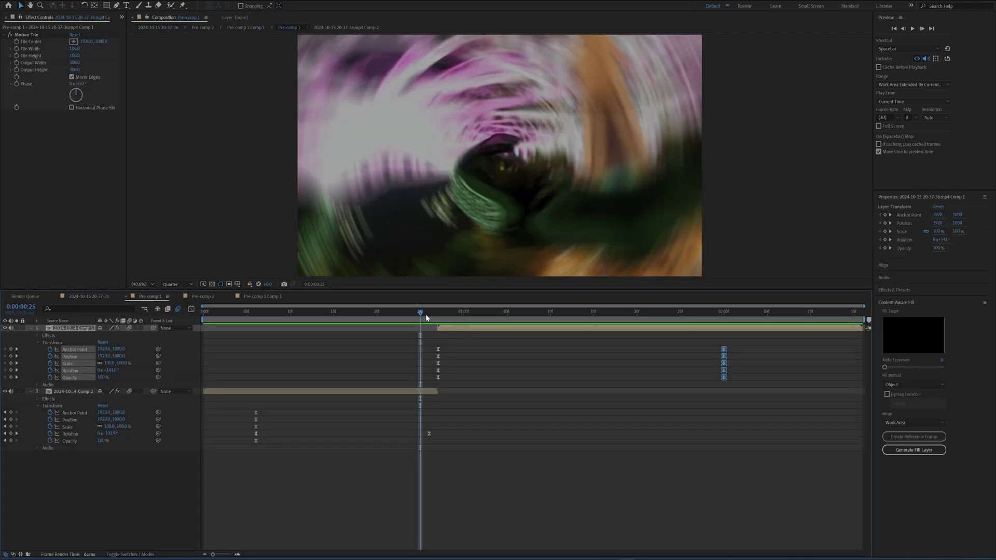
Step: Add an adjustment layer at 0:00:00:27, where Pre-comp 1's second clip starts, and search the effects for "sha"
drag(427, 318, 438, 315)
click(449, 329)
right_click(127, 485)
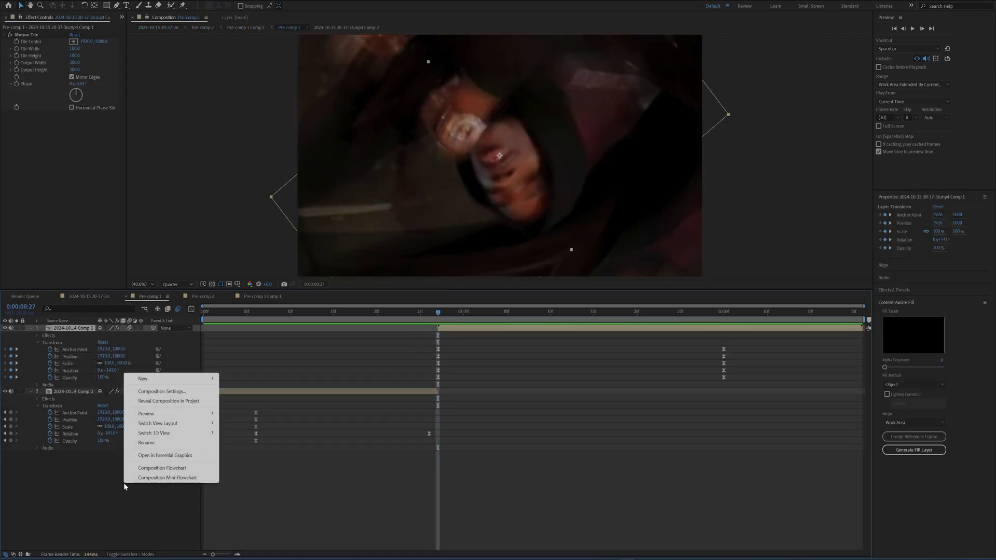
mouse_move(177, 380)
click(249, 449)
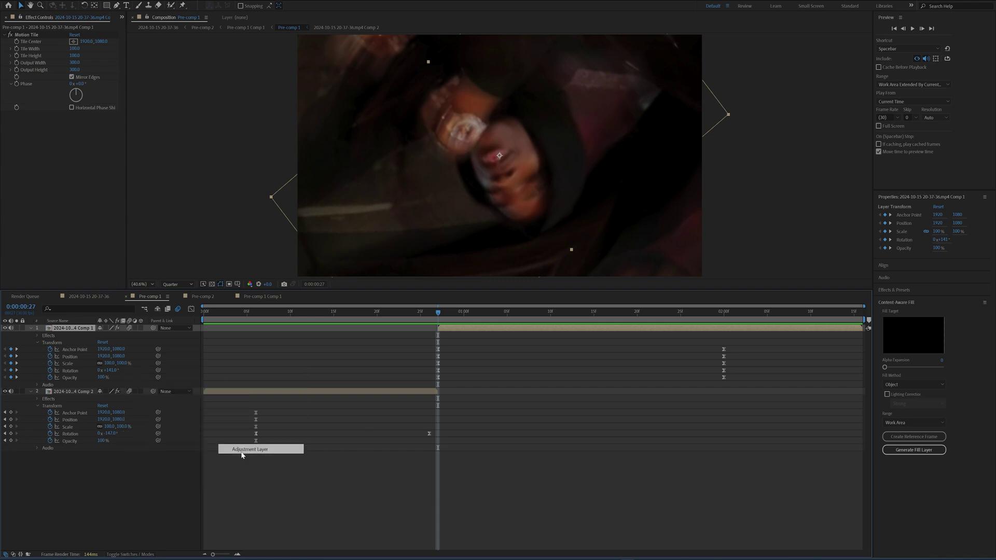
key(ctrl+space)
text(sha)
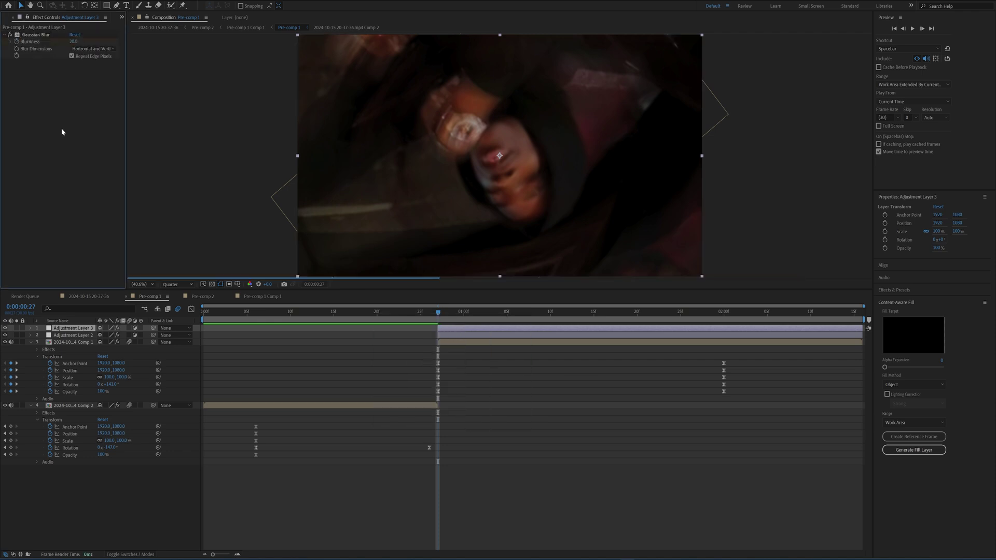
Step: Keyframe the adjustment layer's Gaussian Blur Blurriness down to 0 at 0:00:01:07
drag(507, 314, 524, 314)
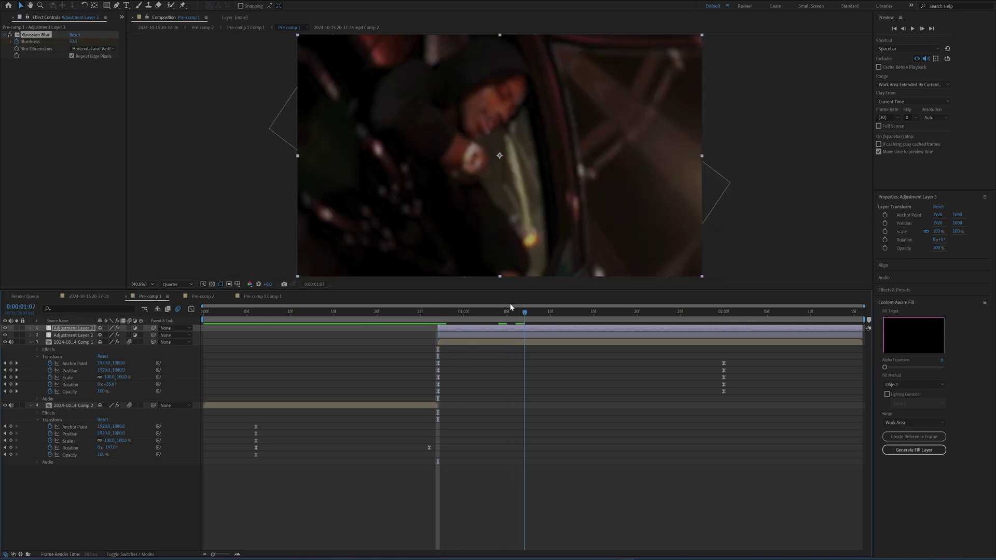
click(73, 41)
text(0)
click(85, 120)
Step: Add an adjustment layer in Pre-comp 2 directly above the clip that starts at 0:00:01:29
click(555, 337)
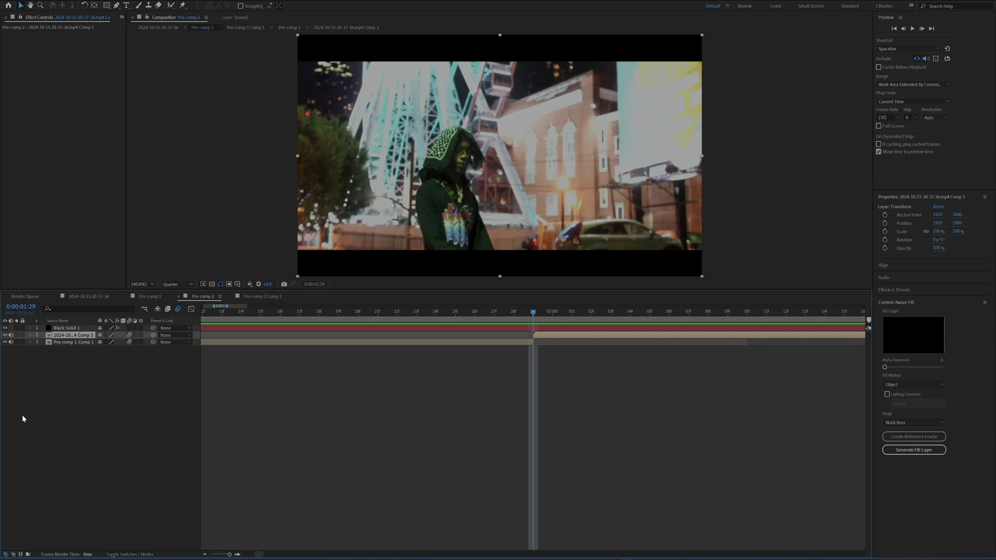
right_click(23, 418)
mouse_move(52, 419)
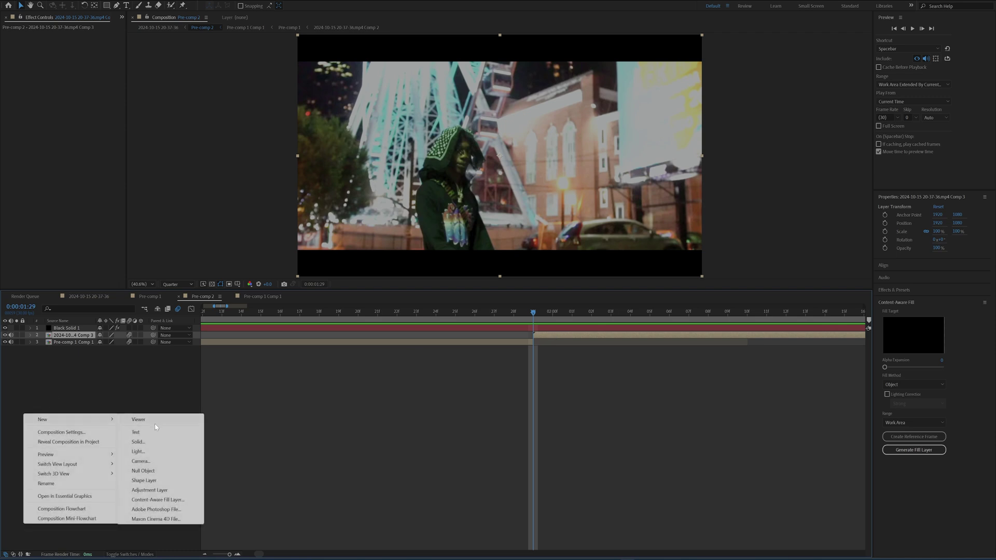
click(148, 490)
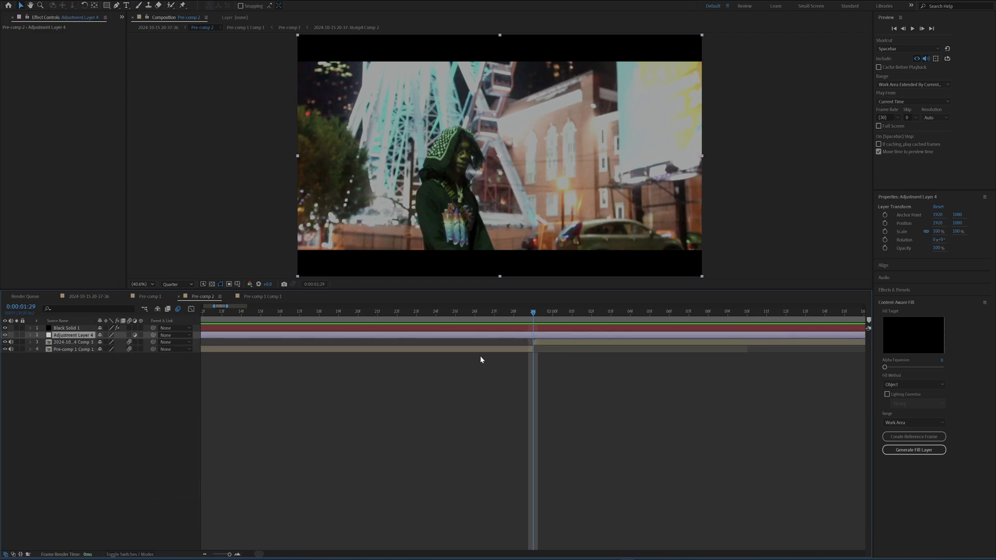
click(537, 335)
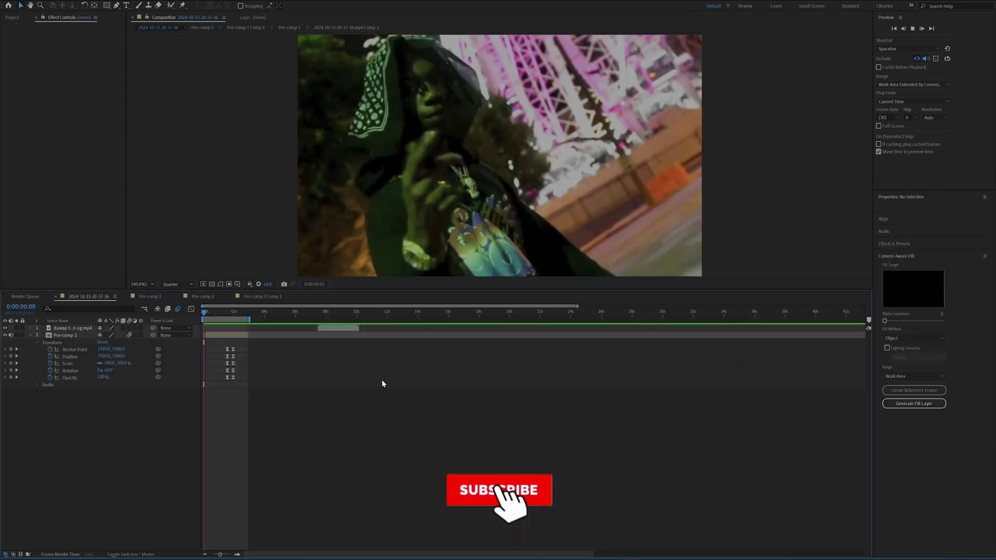